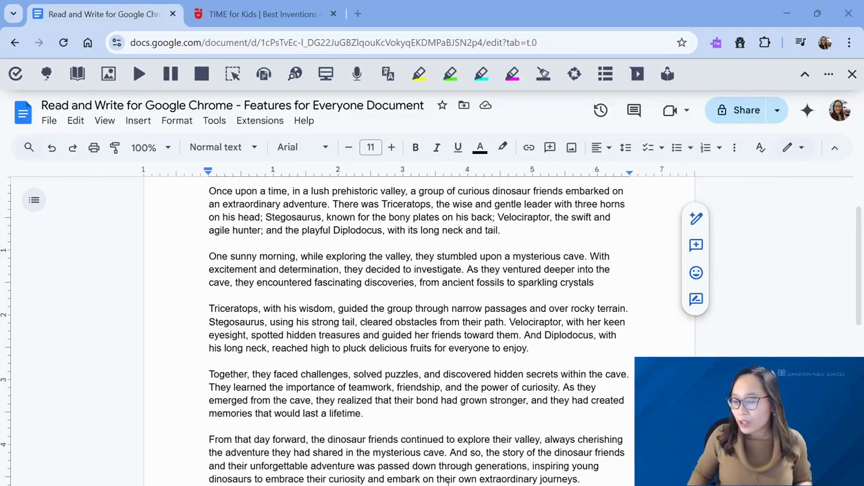
- Select the whole first paragraph of the story, play it aloud, then pause it
{"action": "left_click_drag", "start_coordinate": [204, 192], "coordinate": [497, 236]}
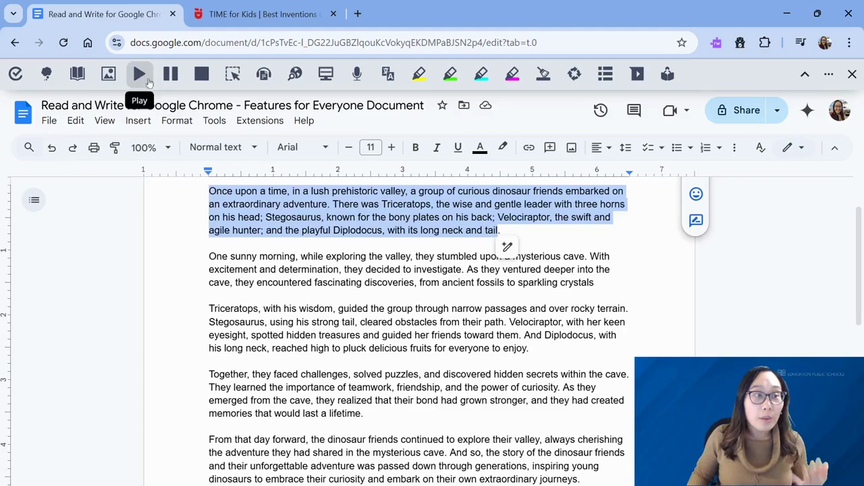
{"action": "left_click", "coordinate": [138, 76]}
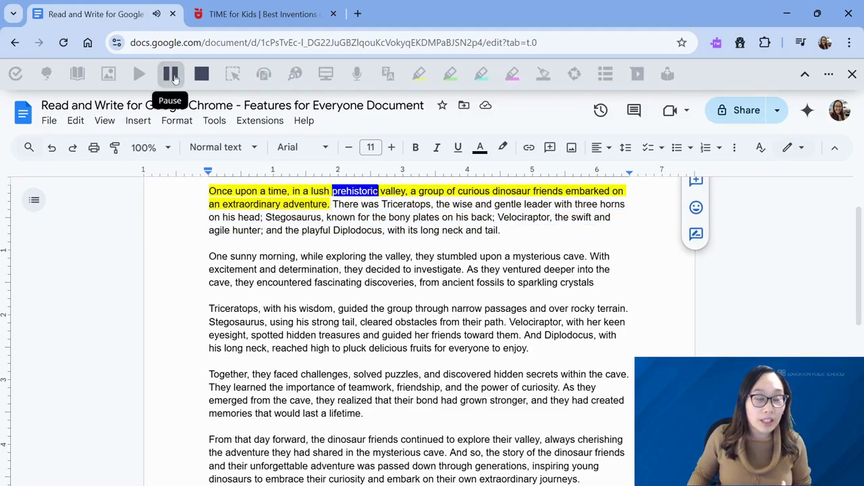
{"action": "left_click", "coordinate": [171, 74]}
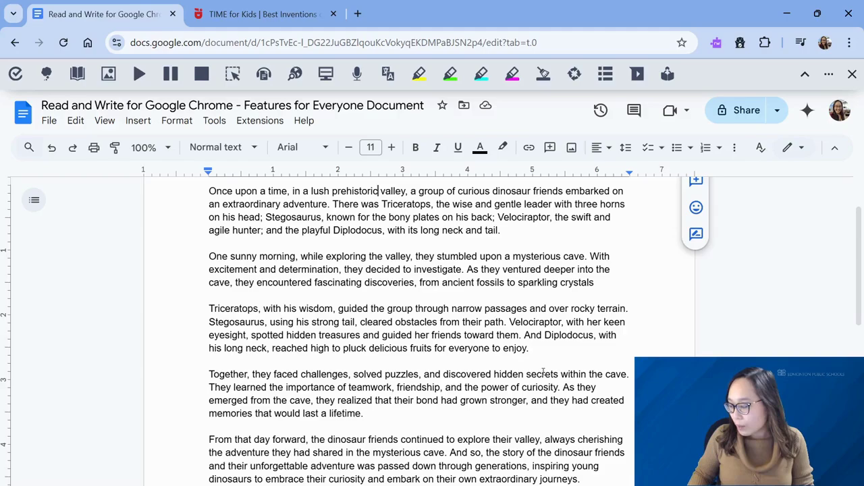
- Misspell 'hidden' as 'hiden', switch on Check It, and reload the page
{"action": "left_click", "coordinate": [507, 373]}
{"action": "key", "text": "BackSpace"}
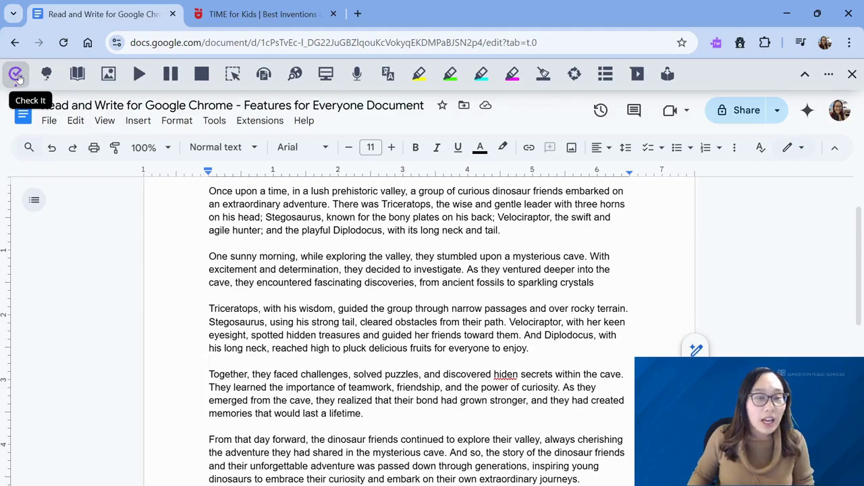
{"action": "left_click", "coordinate": [16, 75]}
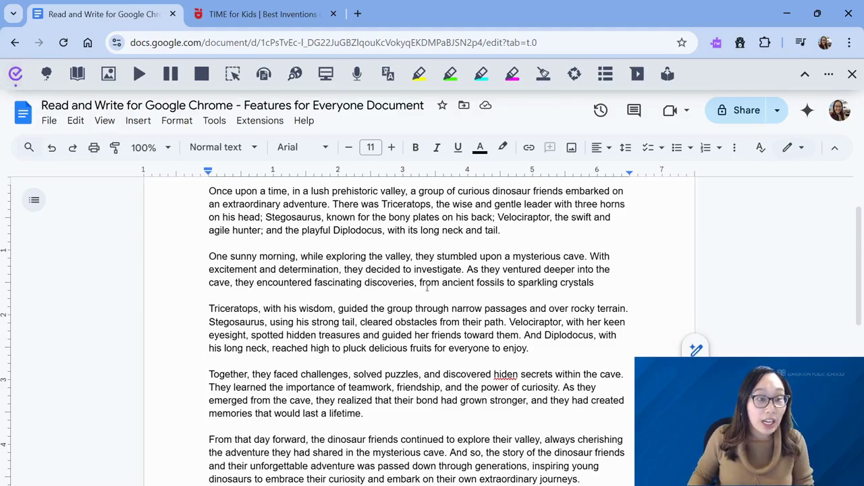
{"action": "scroll", "coordinate": [274, 254], "scroll_direction": "down", "scroll_amount": 1}
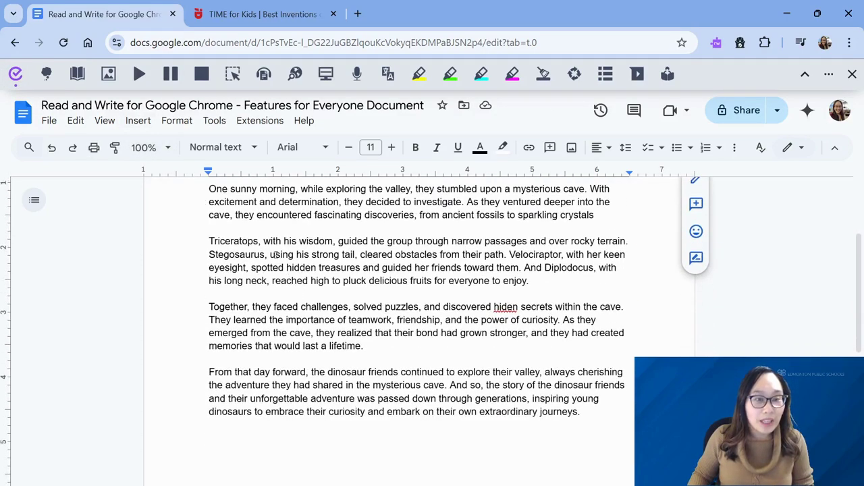
{"action": "left_click", "coordinate": [64, 45]}
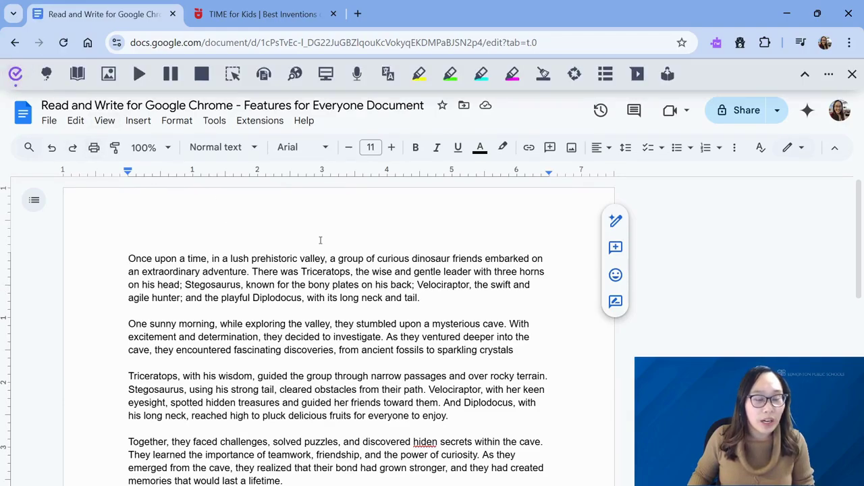
- Replace the misspelled 'hiden' with the suggestion 'hidden' in the fourth paragraph
{"action": "scroll", "coordinate": [321, 239], "scroll_direction": "down", "scroll_amount": 1}
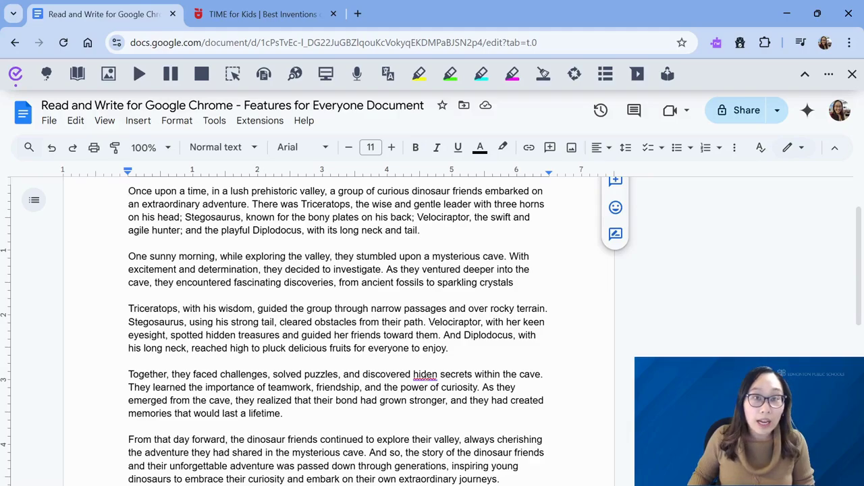
{"action": "left_click", "coordinate": [425, 374]}
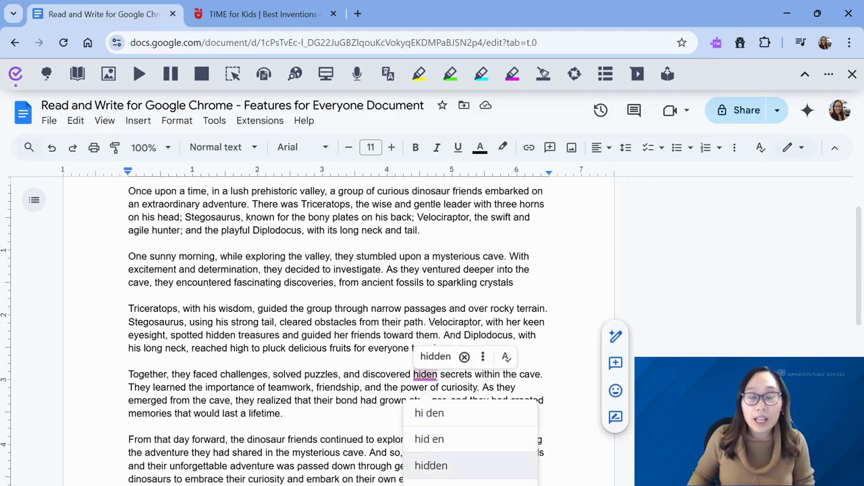
{"action": "left_click", "coordinate": [430, 466]}
{"action": "left_click", "coordinate": [466, 351]}
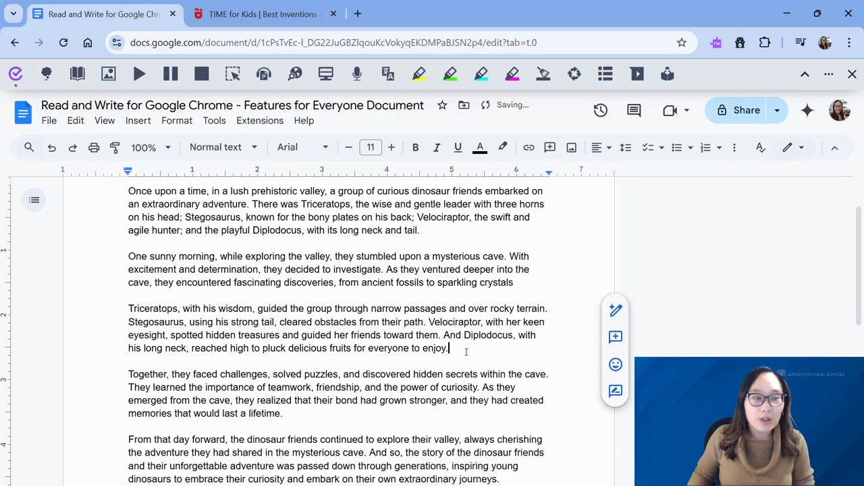
- Use word prediction to add 'They' and 'are' after 'enjoy.', then close the list
{"action": "left_click", "coordinate": [47, 75]}
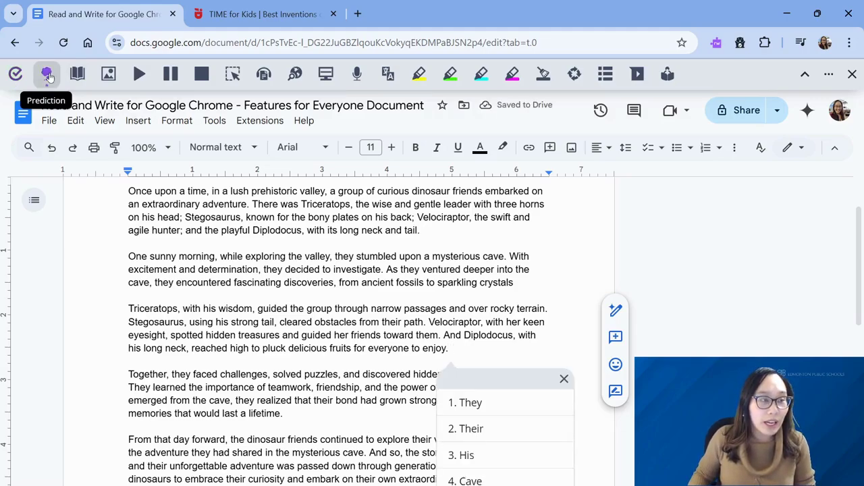
{"action": "left_click", "coordinate": [505, 405]}
{"action": "left_click", "coordinate": [503, 405]}
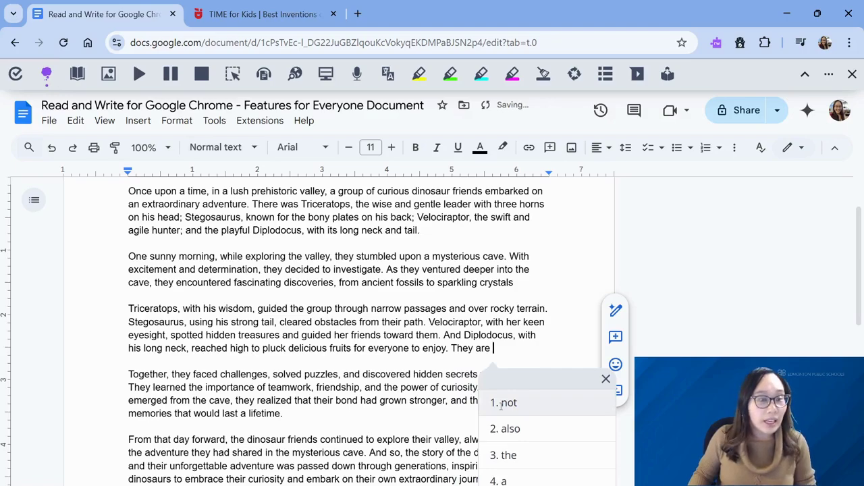
{"action": "left_click", "coordinate": [605, 379]}
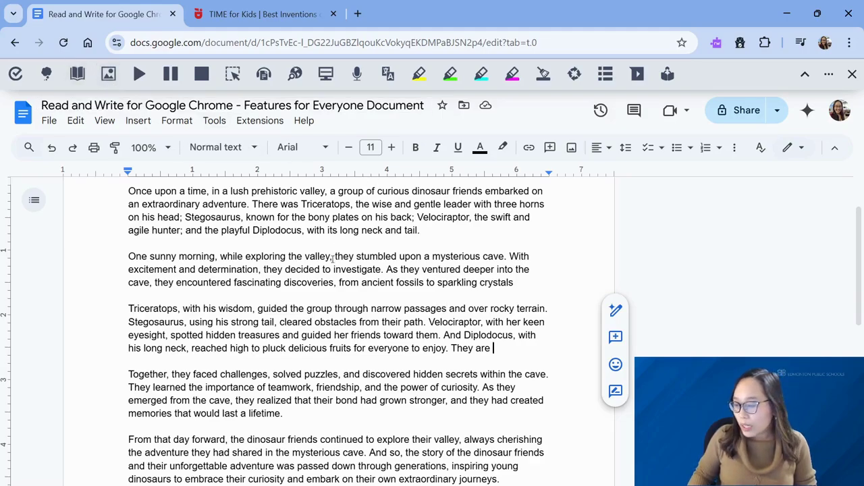
- Look up 'valley' in the Picture Dictionary, drag its first picture after 'tail.', and close both panels
{"action": "left_click_drag", "start_coordinate": [332, 256], "coordinate": [304, 257]}
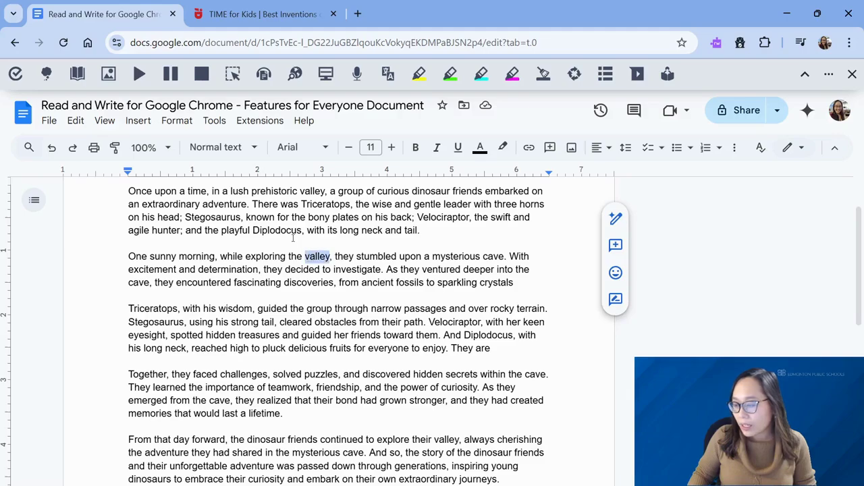
{"action": "left_click", "coordinate": [78, 75]}
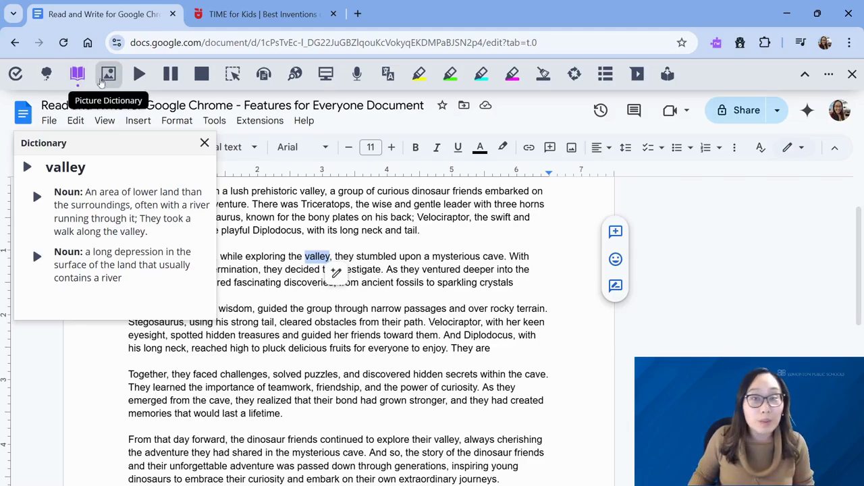
{"action": "left_click", "coordinate": [101, 81]}
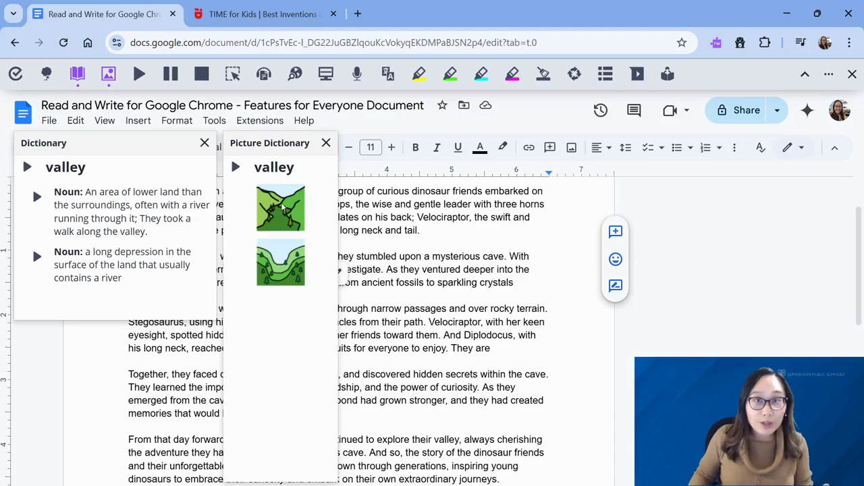
{"action": "left_click_drag", "start_coordinate": [282, 209], "coordinate": [444, 233]}
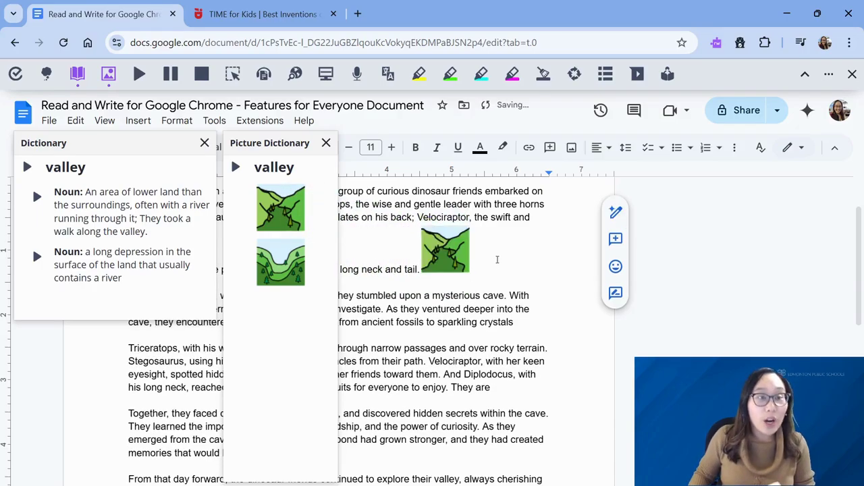
{"action": "left_click", "coordinate": [326, 142]}
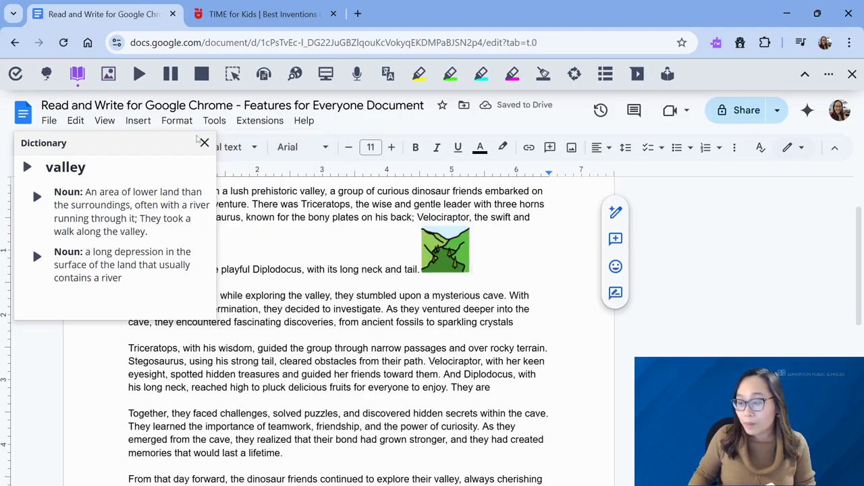
{"action": "left_click", "coordinate": [205, 143]}
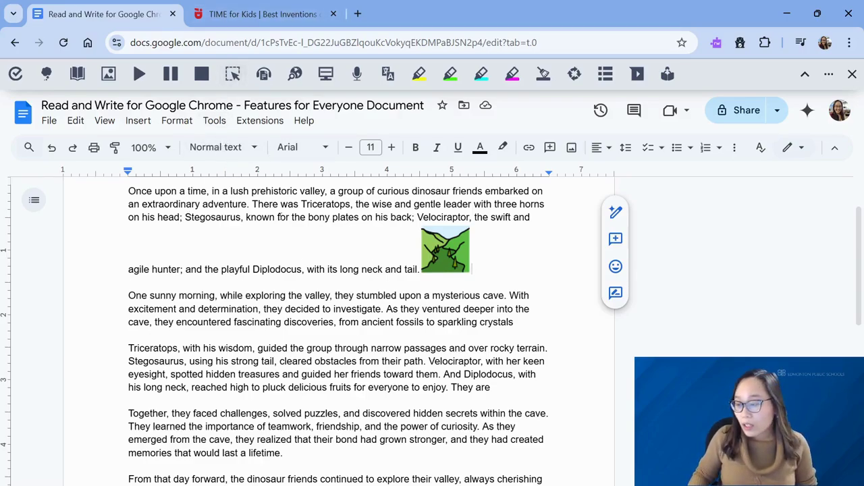
- Capture the 'One sunny morning' paragraph with Screenshot Reader, pause and stop playback, and close it
{"action": "scroll", "coordinate": [239, 185], "scroll_direction": "down", "scroll_amount": 1}
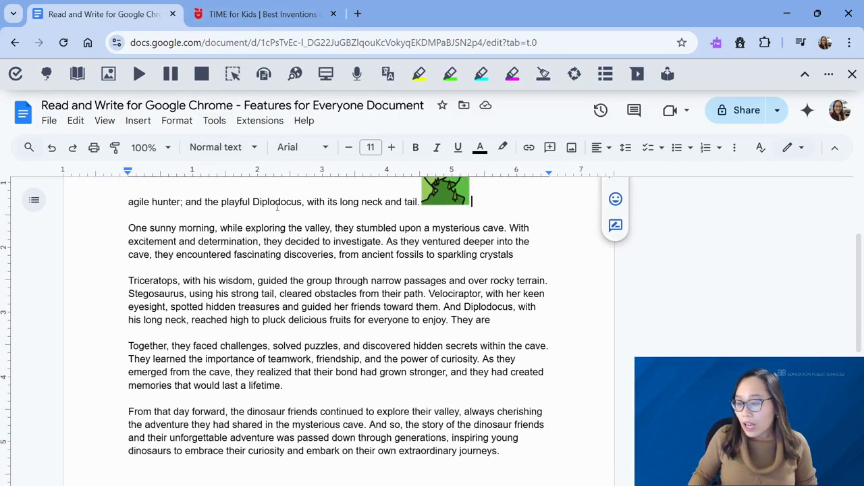
{"action": "left_click", "coordinate": [233, 77]}
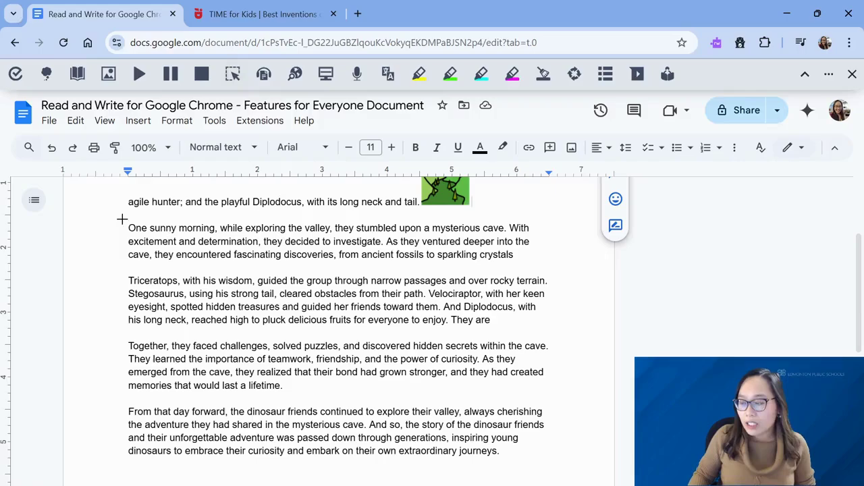
{"action": "left_click_drag", "start_coordinate": [122, 221], "coordinate": [545, 268]}
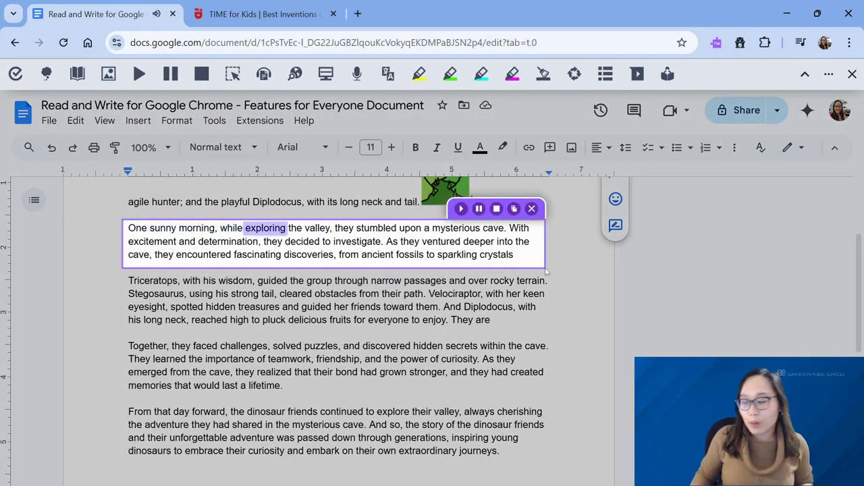
{"action": "left_click", "coordinate": [478, 209]}
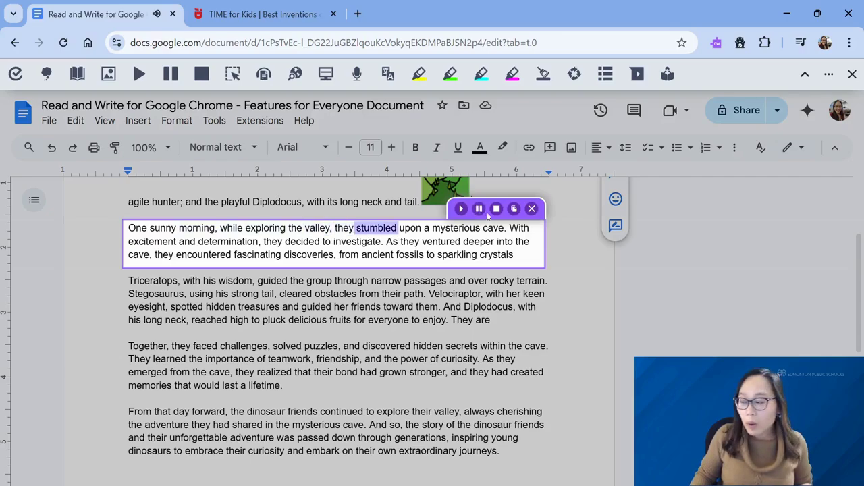
{"action": "left_click", "coordinate": [496, 209]}
{"action": "left_click", "coordinate": [531, 210]}
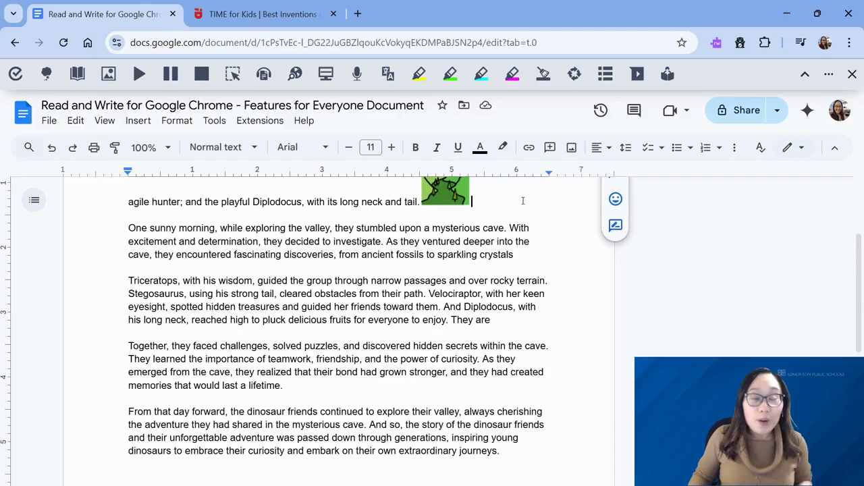
- Switch on Screen Masking over the dinosaur story document
{"action": "left_click", "coordinate": [327, 76]}
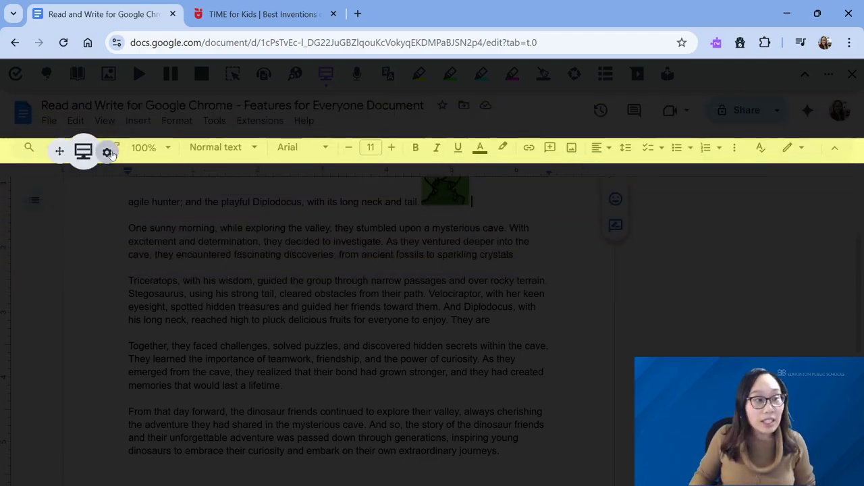
- Preview dark blue and green mask backgrounds and a white reading light, keeping the light yellow
{"action": "left_click", "coordinate": [108, 152]}
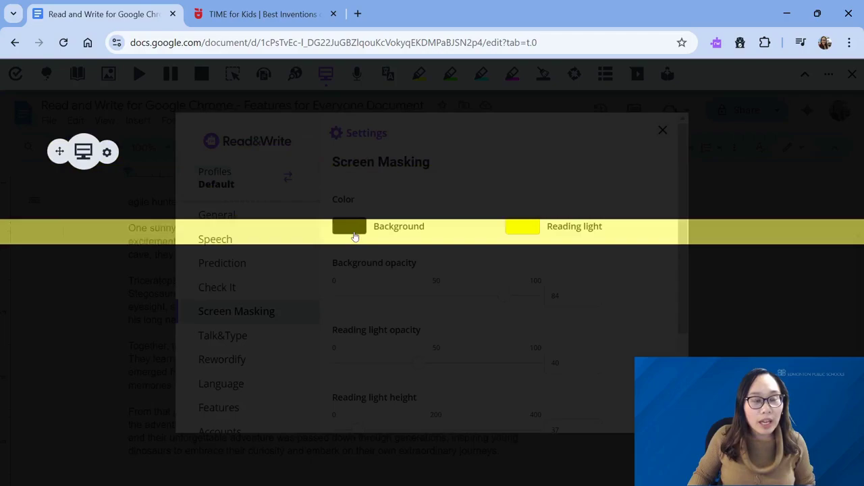
{"action": "left_click", "coordinate": [355, 236]}
{"action": "left_click", "coordinate": [371, 258]}
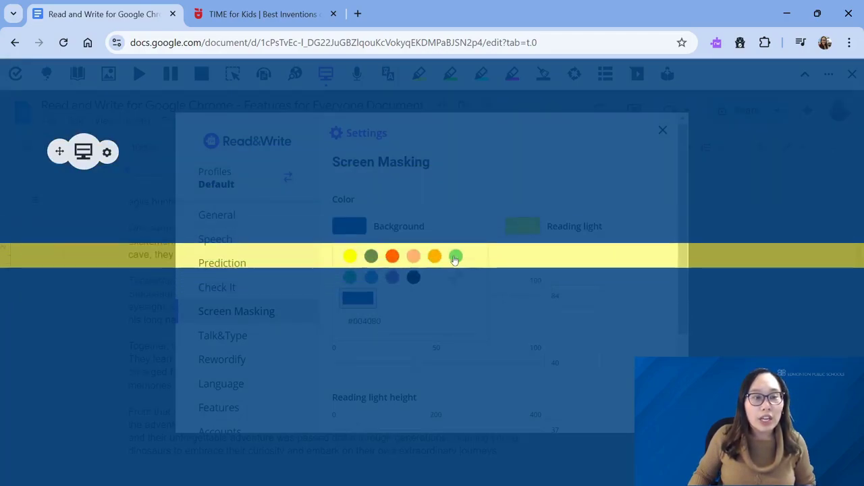
{"action": "left_click", "coordinate": [455, 257]}
{"action": "left_click", "coordinate": [513, 227]}
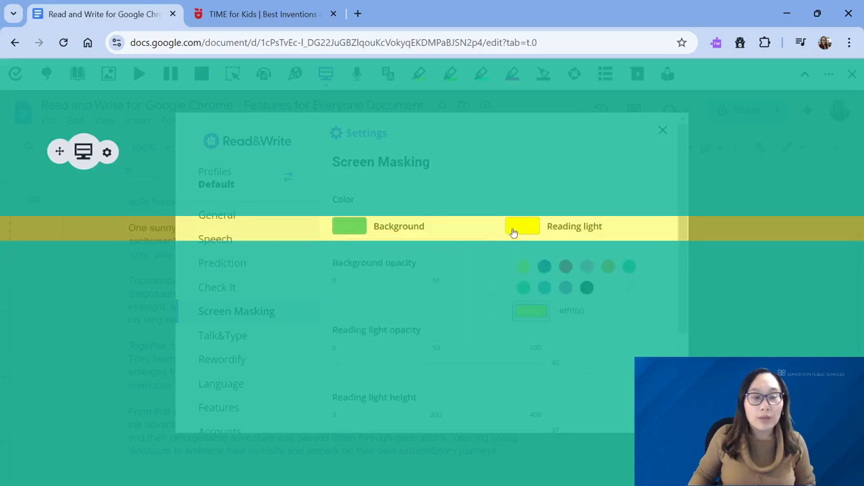
{"action": "left_click", "coordinate": [604, 291]}
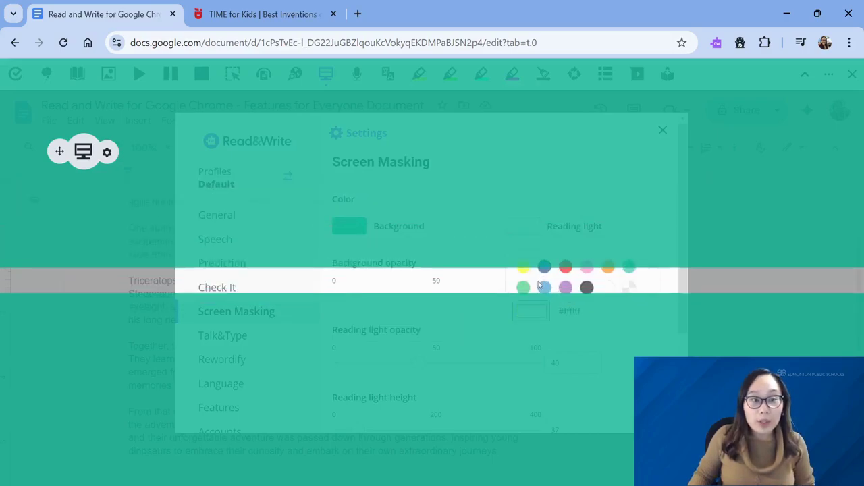
{"action": "left_click", "coordinate": [523, 266]}
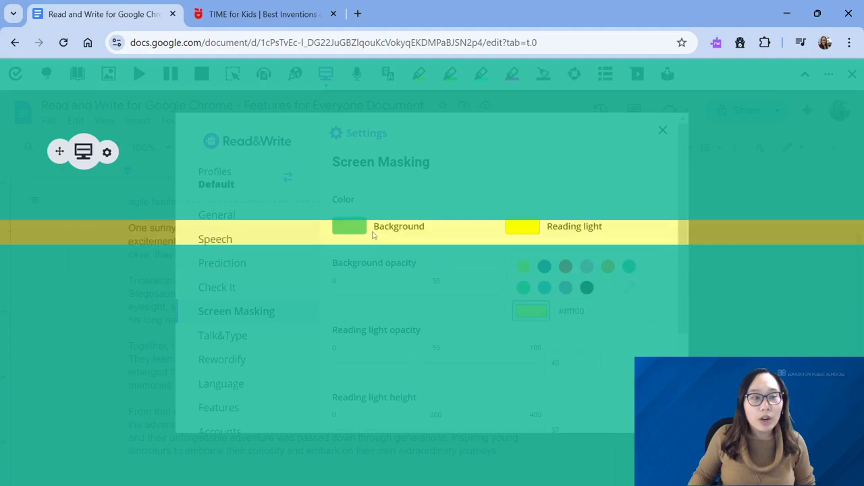
- Preview dark blue and then white as the mask background colour
{"action": "left_click", "coordinate": [348, 227]}
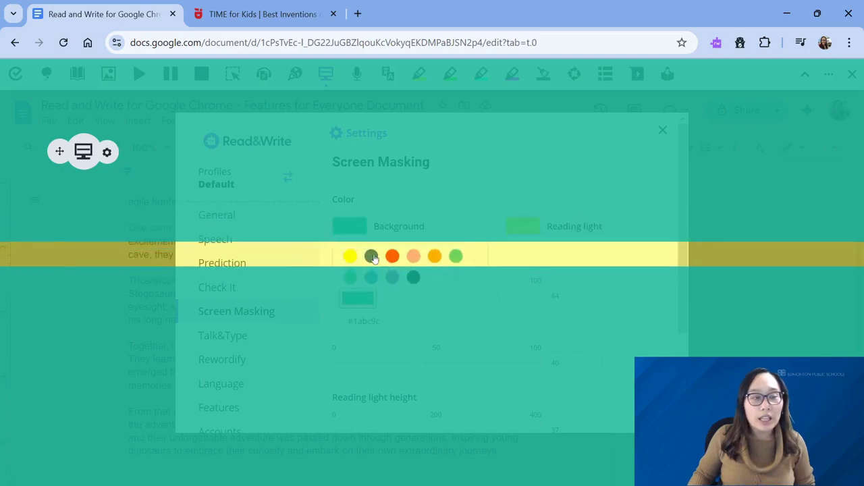
{"action": "left_click", "coordinate": [393, 276]}
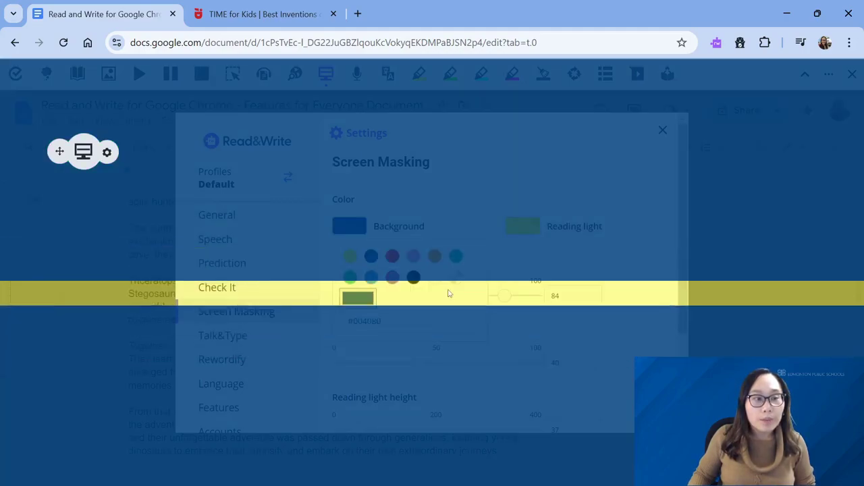
{"action": "scroll", "coordinate": [366, 256], "scroll_direction": "down", "scroll_amount": 2}
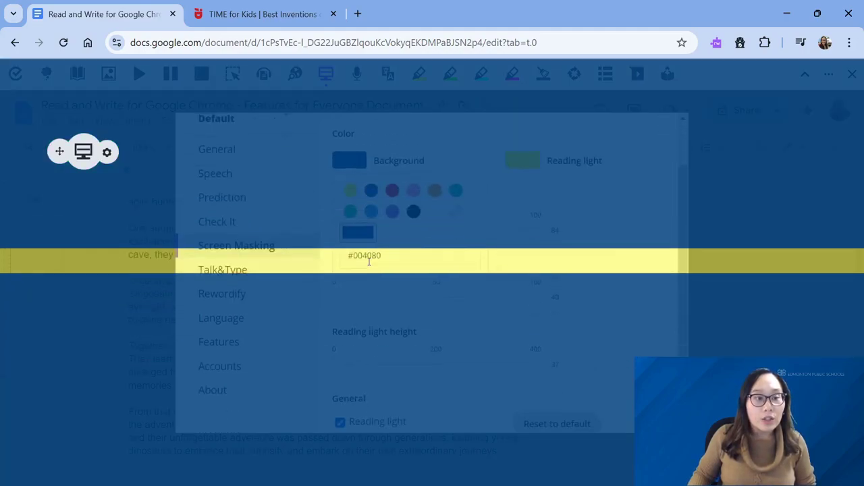
{"action": "scroll", "coordinate": [370, 280], "scroll_direction": "up", "scroll_amount": 2}
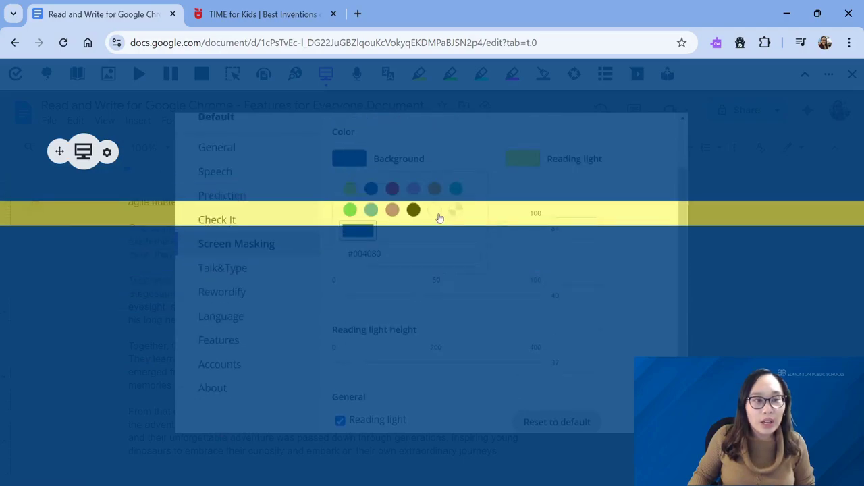
{"action": "left_click", "coordinate": [437, 213]}
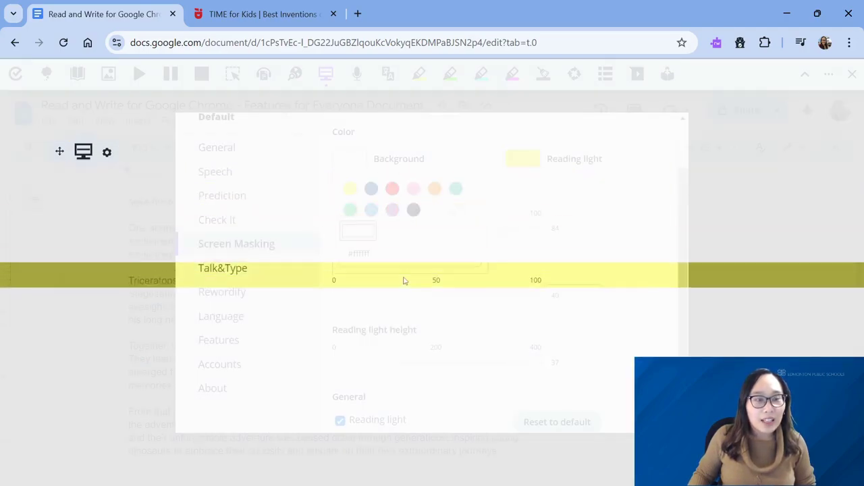
{"action": "scroll", "coordinate": [404, 298], "scroll_direction": "down", "scroll_amount": 2}
{"action": "scroll", "coordinate": [404, 298], "scroll_direction": "up", "scroll_amount": 2}
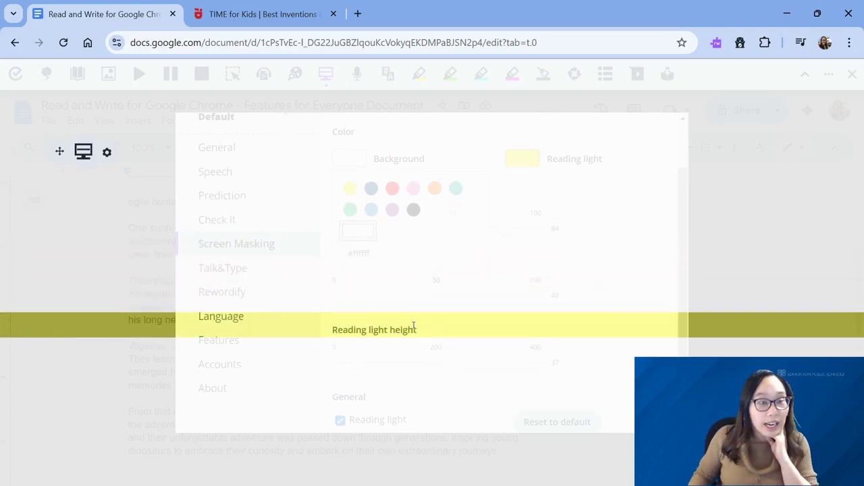
{"action": "scroll", "coordinate": [469, 305], "scroll_direction": "down", "scroll_amount": 2}
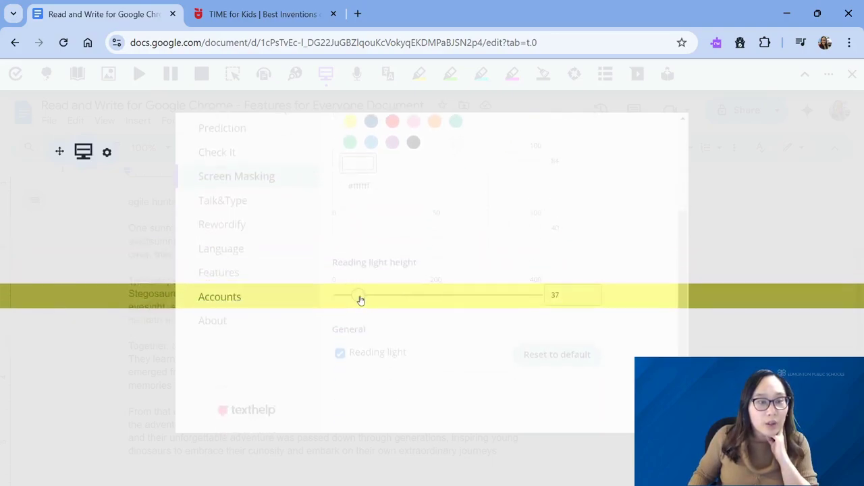
- Make the reading light strip taller (193), then set a black background at 95 opacity
{"action": "left_click_drag", "start_coordinate": [360, 300], "coordinate": [436, 305]}
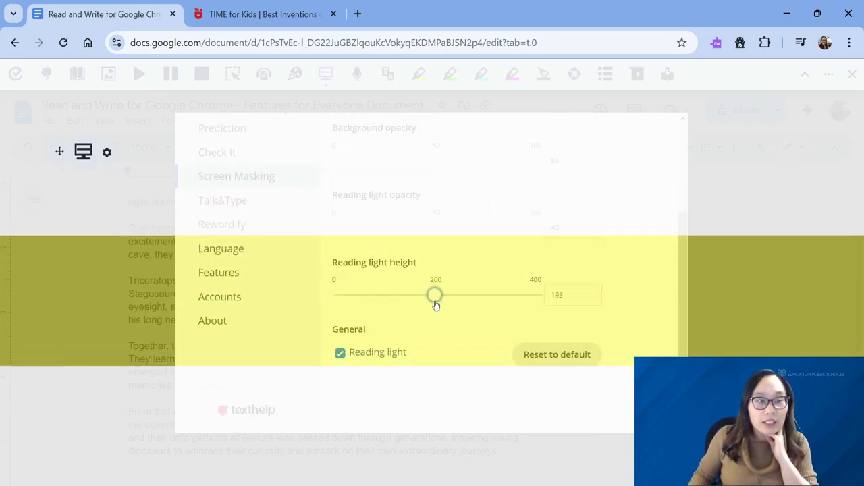
{"action": "left_click_drag", "start_coordinate": [418, 232], "coordinate": [383, 234]}
{"action": "scroll", "coordinate": [384, 234], "scroll_direction": "up", "scroll_amount": 1}
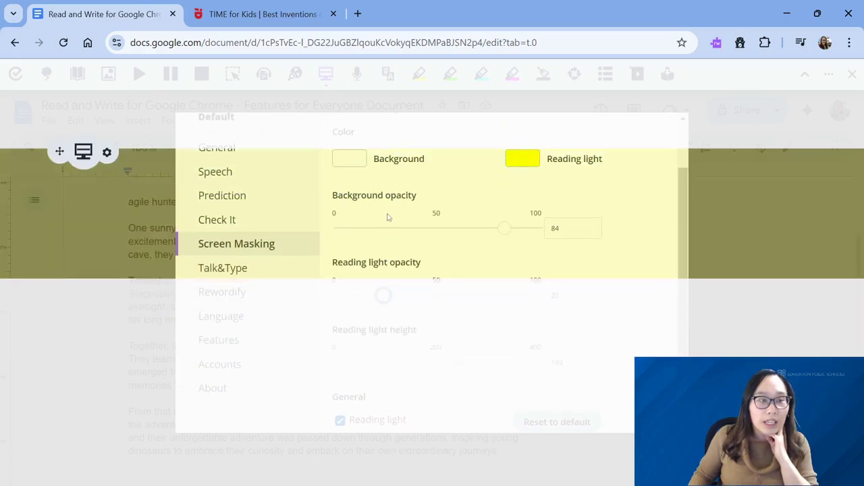
{"action": "mouse_move", "coordinate": [507, 230]}
{"action": "left_mouse_down"}
{"action": "mouse_move", "coordinate": [527, 230]}
{"action": "mouse_move", "coordinate": [505, 229]}
{"action": "mouse_move", "coordinate": [515, 232]}
{"action": "left_mouse_up"}
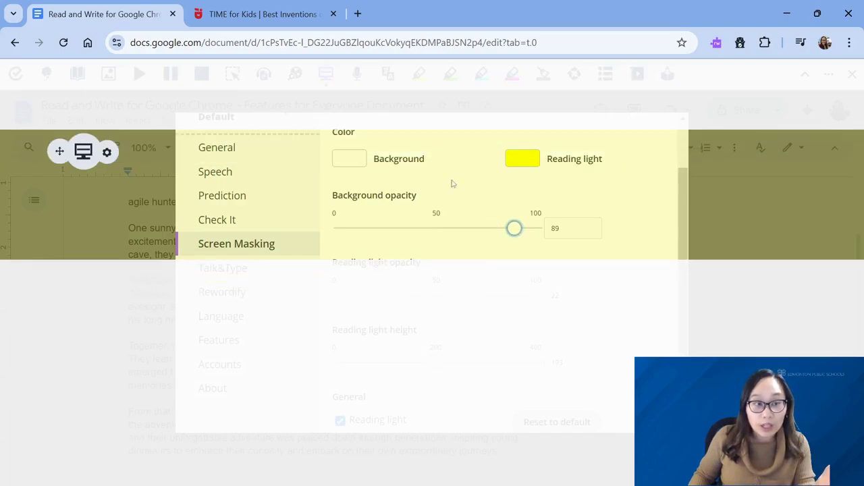
{"action": "left_click", "coordinate": [363, 166]}
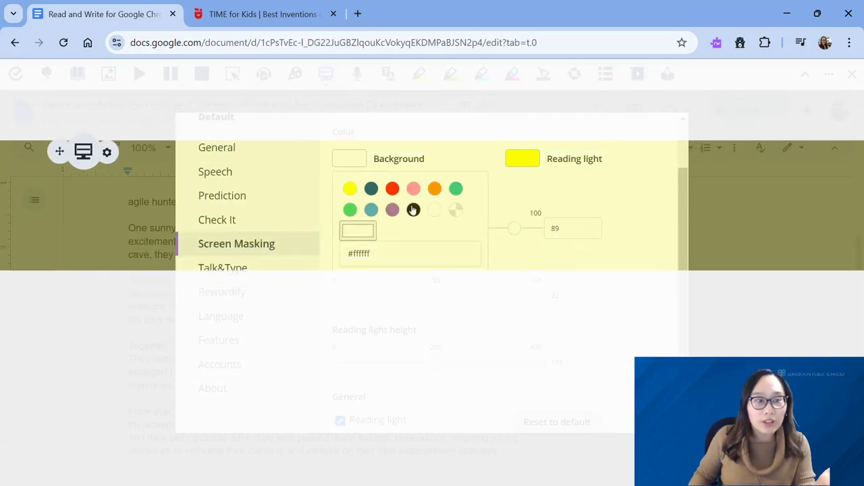
{"action": "left_click", "coordinate": [413, 209]}
{"action": "left_click_drag", "start_coordinate": [511, 232], "coordinate": [524, 228]}
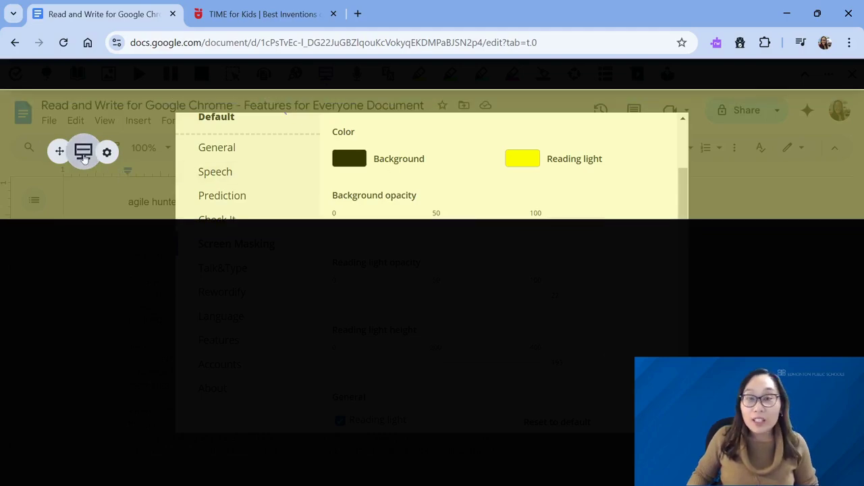
- Turn screen masking off, switch the toolbar to Vertical and back to Horizontal, and close Settings
{"action": "left_click", "coordinate": [84, 154]}
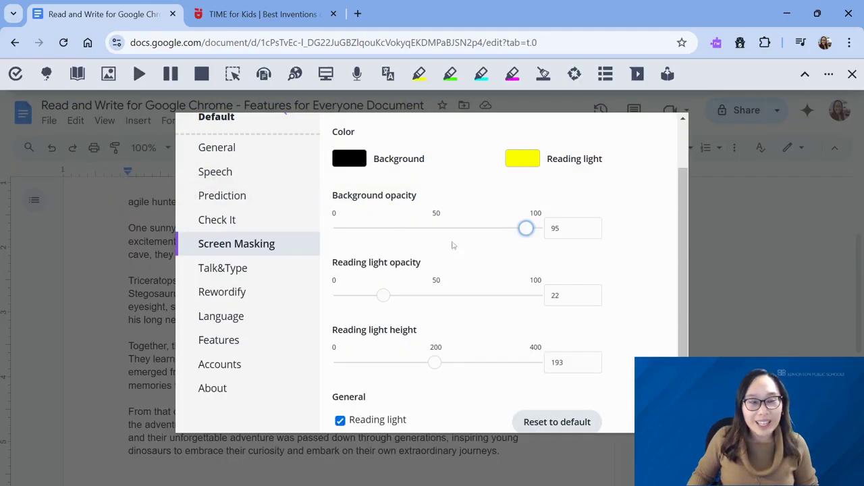
{"action": "scroll", "coordinate": [597, 194], "scroll_direction": "up", "scroll_amount": 1}
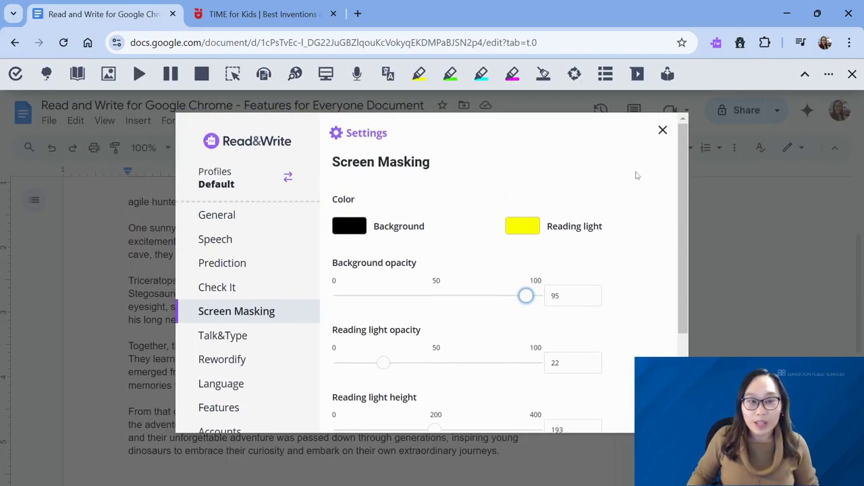
{"action": "left_click", "coordinate": [251, 227]}
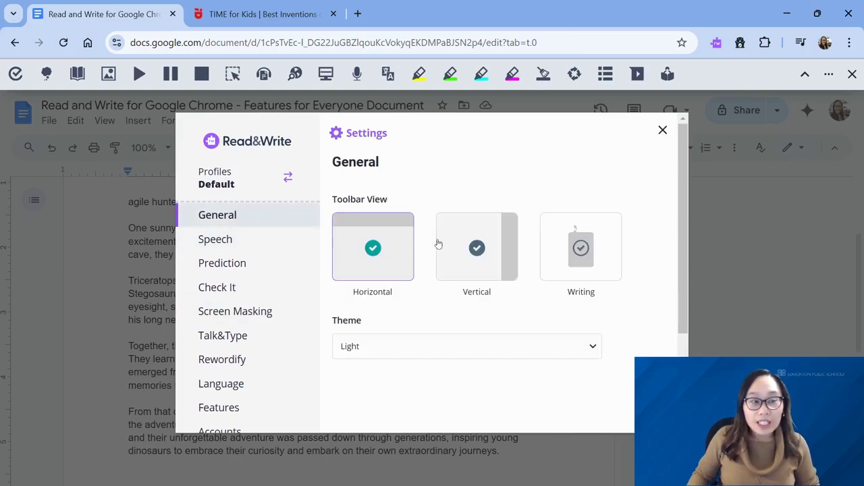
{"action": "left_click", "coordinate": [447, 272]}
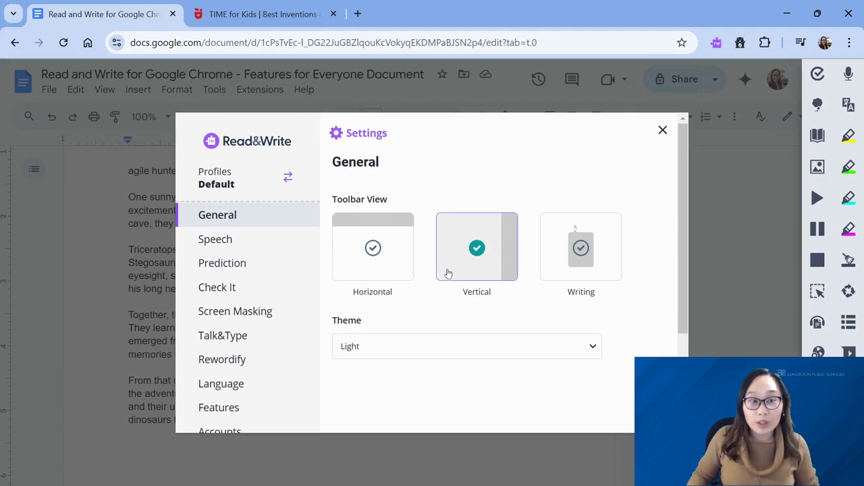
{"action": "left_click", "coordinate": [370, 269]}
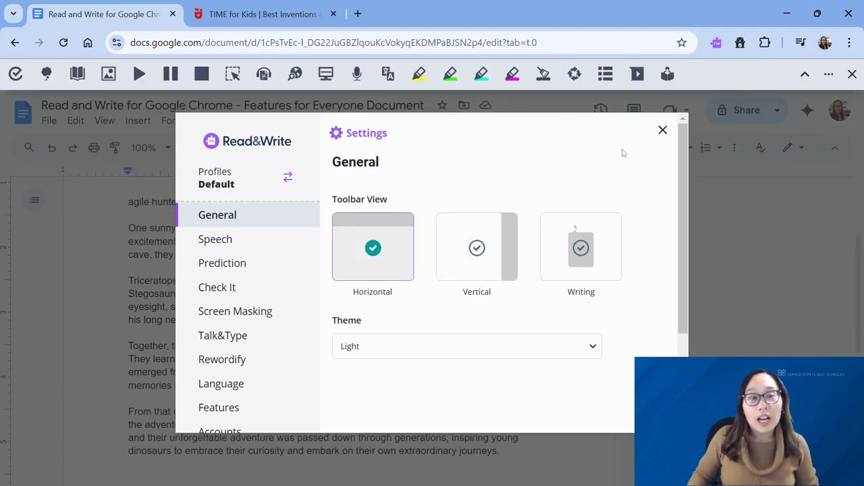
{"action": "left_click", "coordinate": [660, 132]}
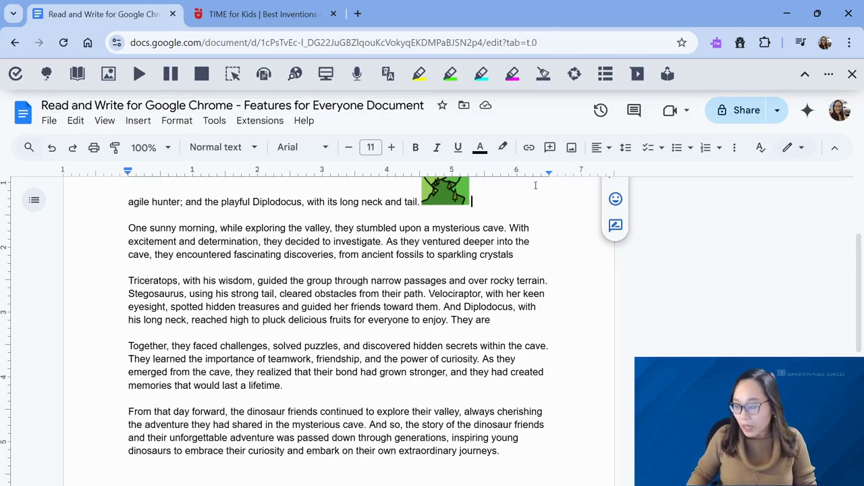
- Start a new paragraph after 'tail.' and dictate the 'Talking tight…' paragraph with Talk&Type
{"action": "key", "text": "Return"}
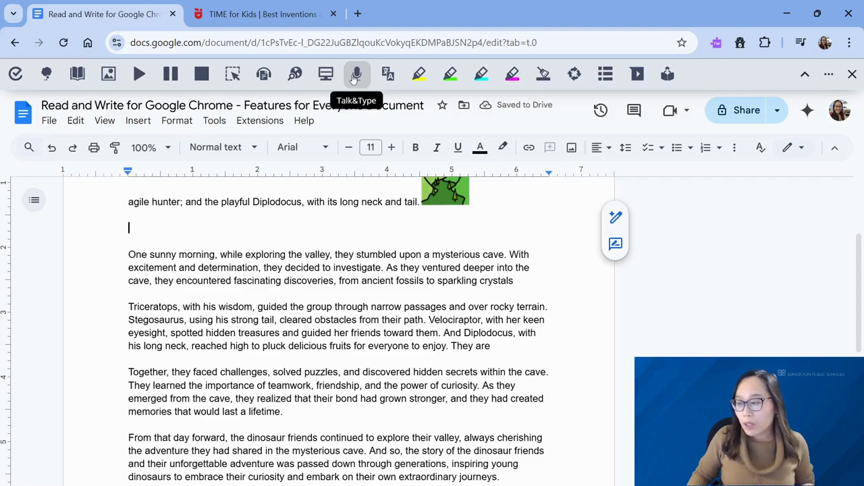
{"action": "left_click", "coordinate": [356, 74]}
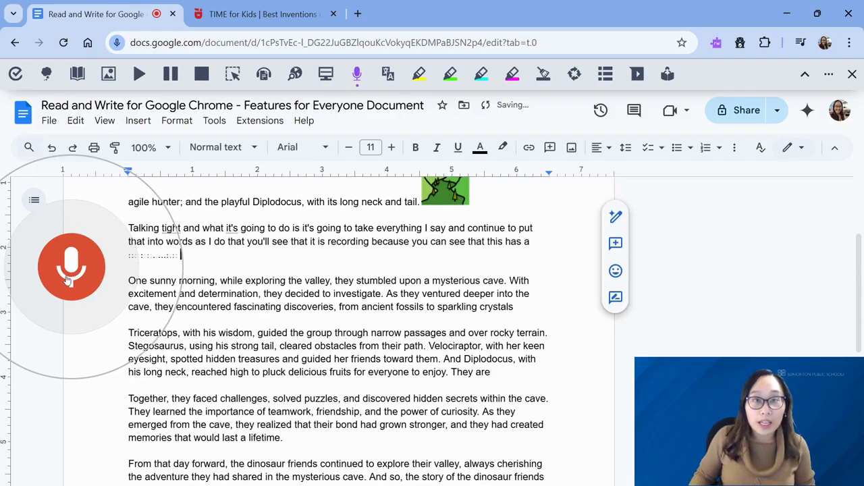
{"action": "left_click", "coordinate": [69, 276]}
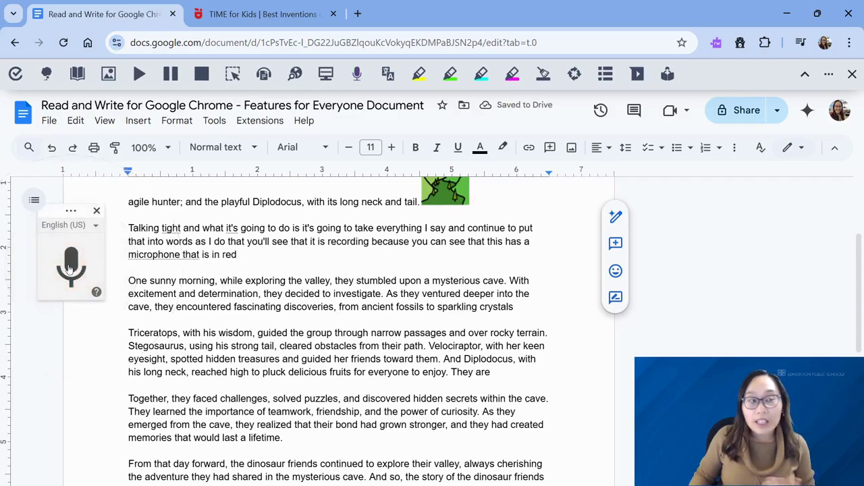
- Browse the dictation languages, keep English (US), and close the voice typing box
{"action": "left_click", "coordinate": [71, 227]}
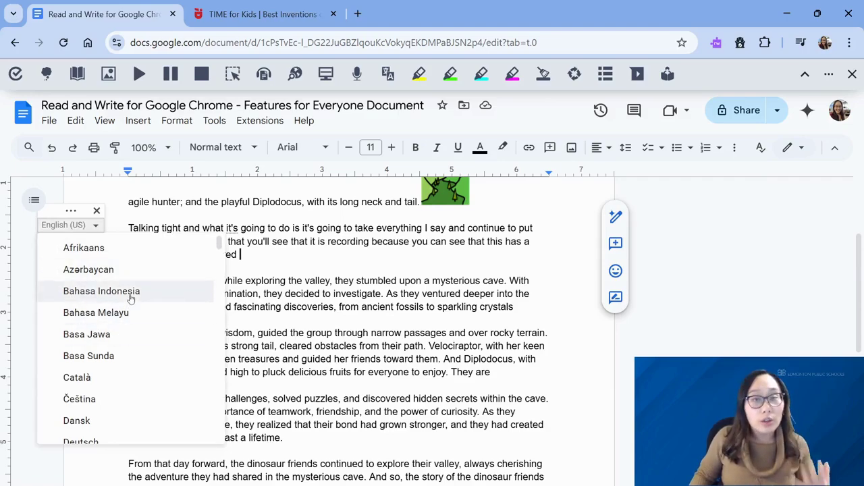
{"action": "scroll", "coordinate": [130, 299], "scroll_direction": "down", "scroll_amount": 3}
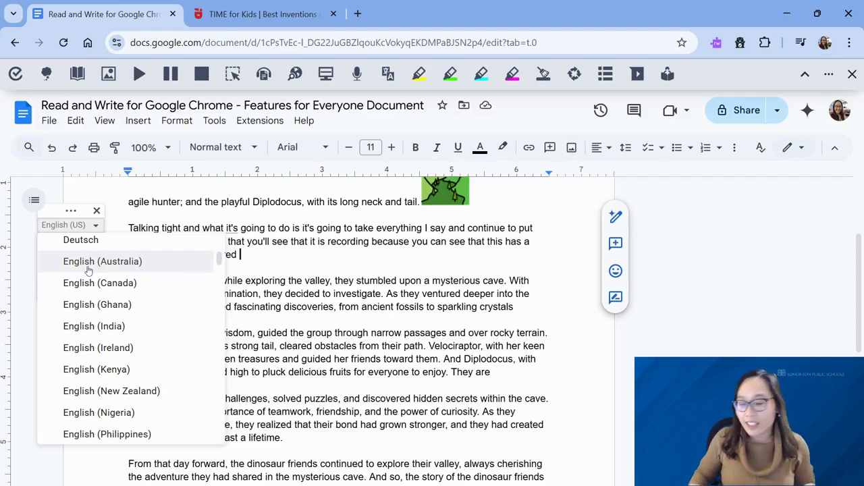
{"action": "left_click", "coordinate": [82, 227]}
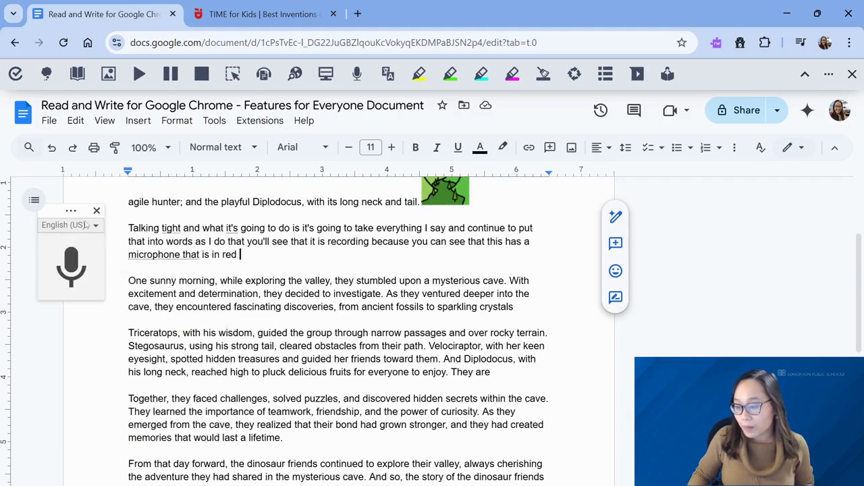
{"action": "left_click", "coordinate": [97, 212]}
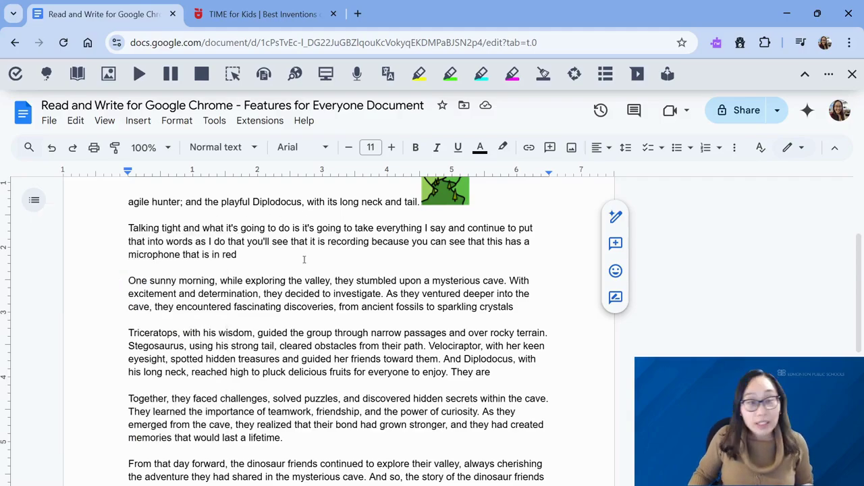
- Highlight the words path, rocky and teamwork in the dinosaur story with the yellow highlighter
{"action": "scroll", "coordinate": [324, 276], "scroll_direction": "down", "scroll_amount": 2}
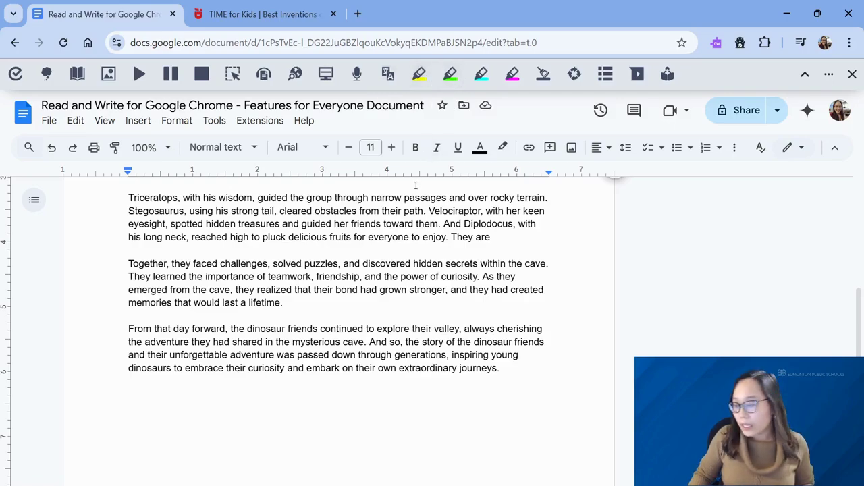
{"action": "left_click_drag", "start_coordinate": [404, 214], "coordinate": [424, 212]}
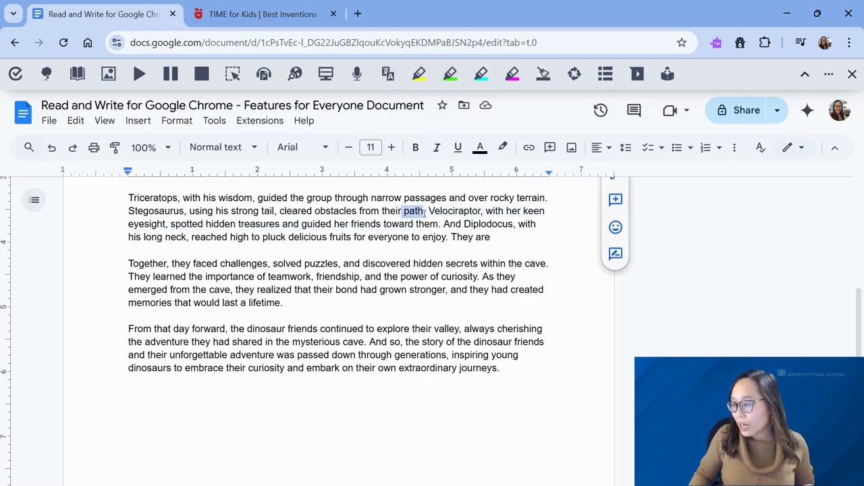
{"action": "left_click", "coordinate": [418, 73]}
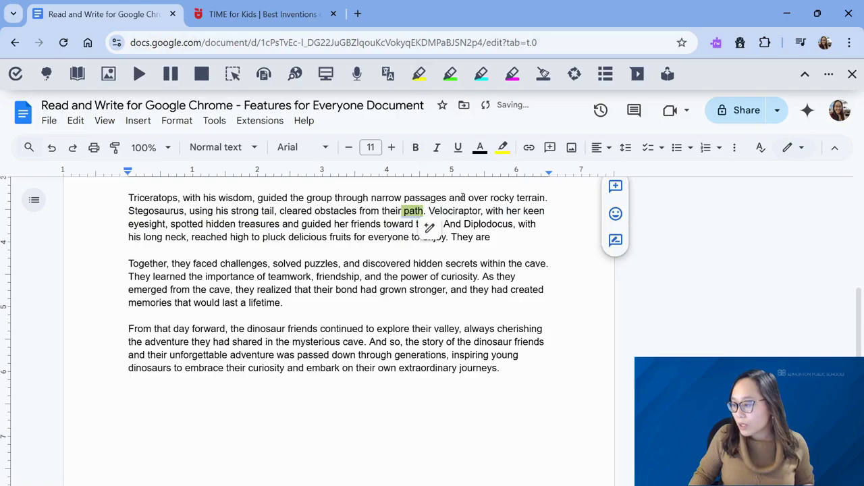
{"action": "mouse_move", "coordinate": [488, 199]}
{"action": "left_mouse_down"}
{"action": "mouse_move", "coordinate": [535, 199]}
{"action": "mouse_move", "coordinate": [515, 199]}
{"action": "left_mouse_up"}
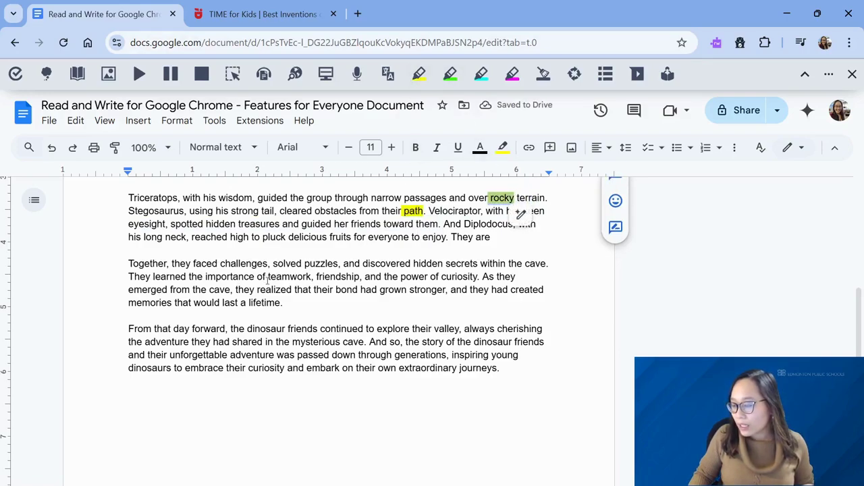
{"action": "left_click_drag", "start_coordinate": [268, 278], "coordinate": [311, 277]}
{"action": "left_click", "coordinate": [419, 74]}
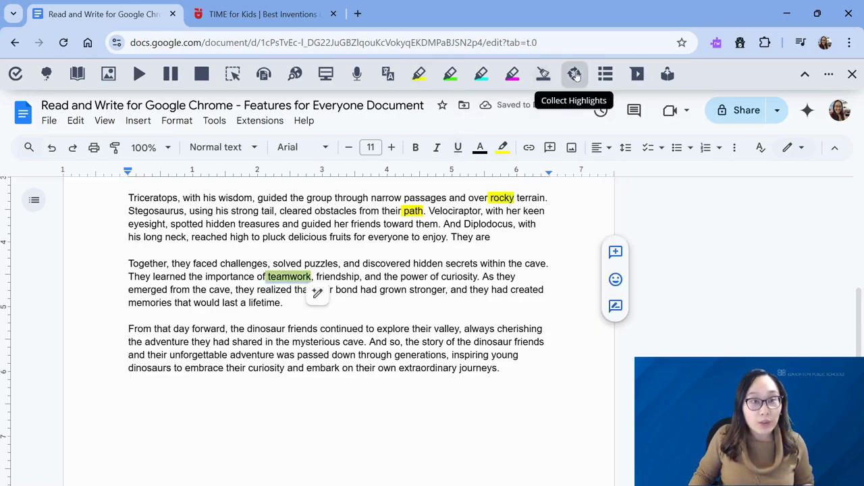
- Collect the highlighted words rocky, path and teamwork into a new document, then return to the story
{"action": "left_click", "coordinate": [575, 74]}
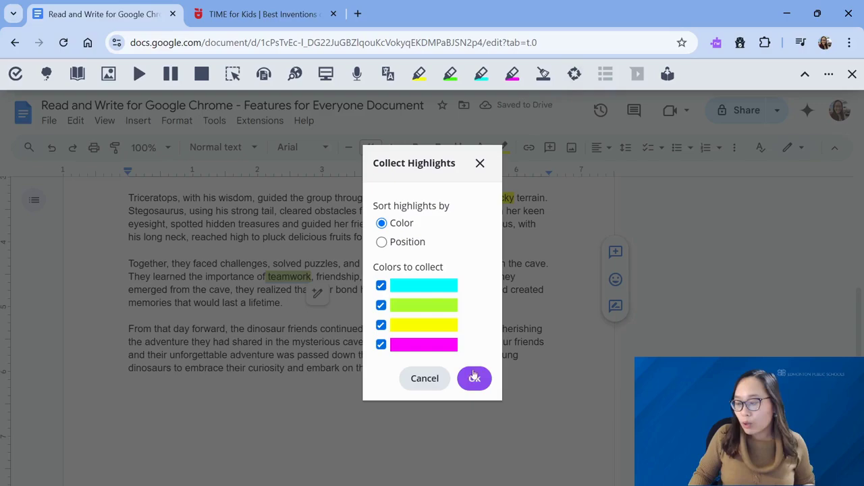
{"action": "left_click", "coordinate": [475, 377]}
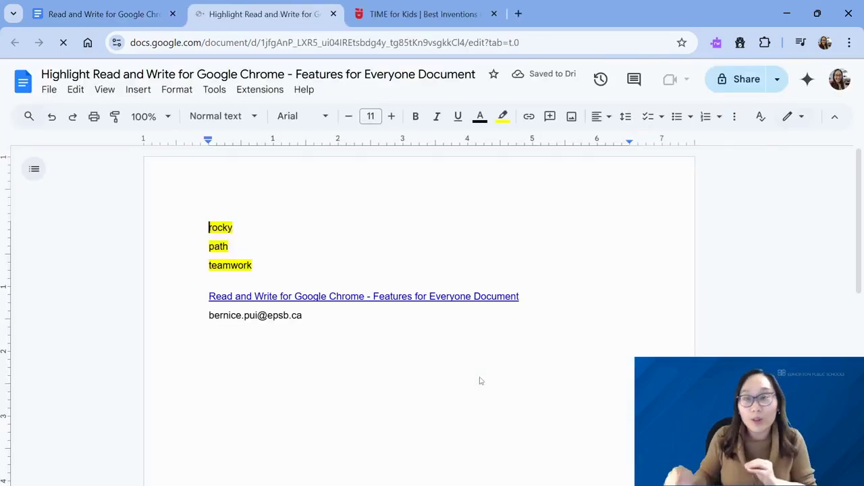
{"action": "left_click", "coordinate": [94, 18]}
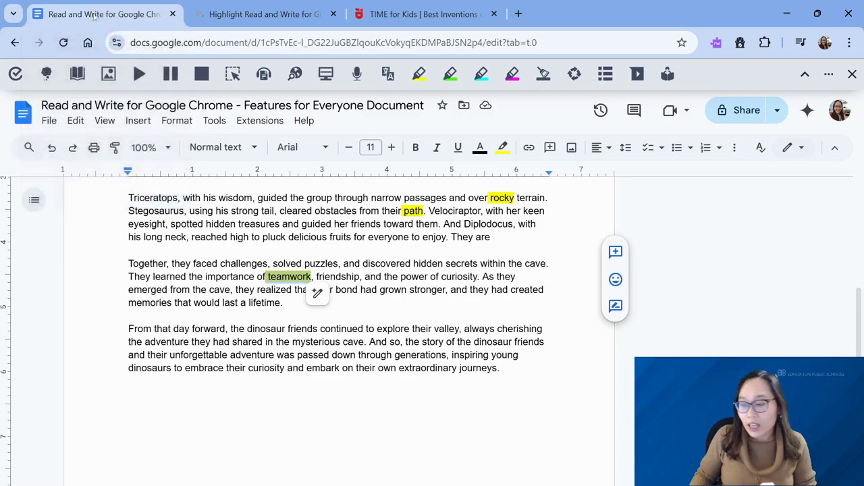
{"action": "left_click", "coordinate": [361, 263]}
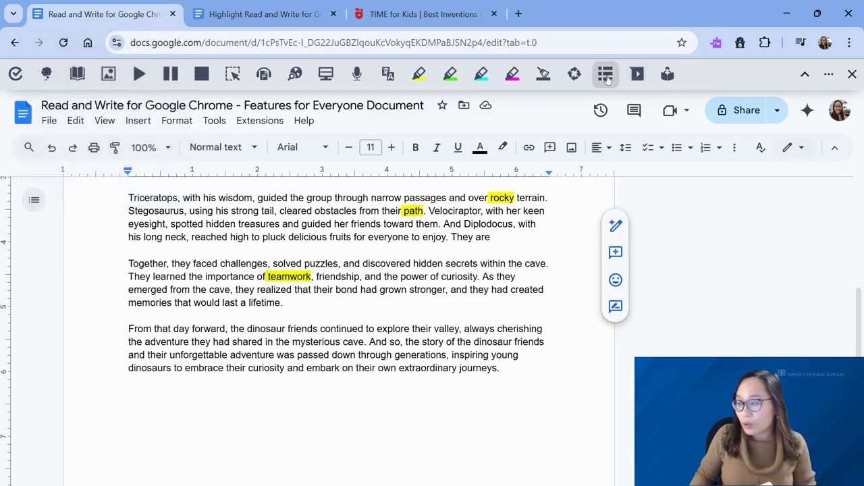
- Create a Vocabulary List document and trim path's definitions down to a single meaning
{"action": "left_click", "coordinate": [605, 76]}
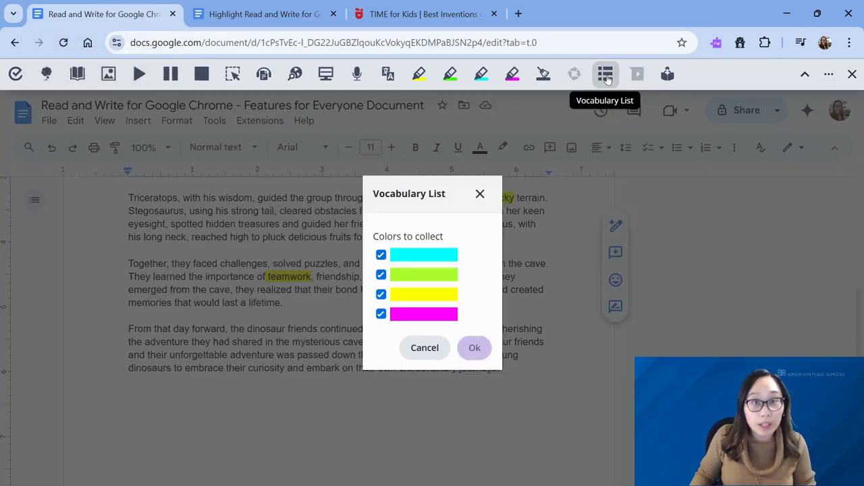
{"action": "left_click", "coordinate": [474, 348]}
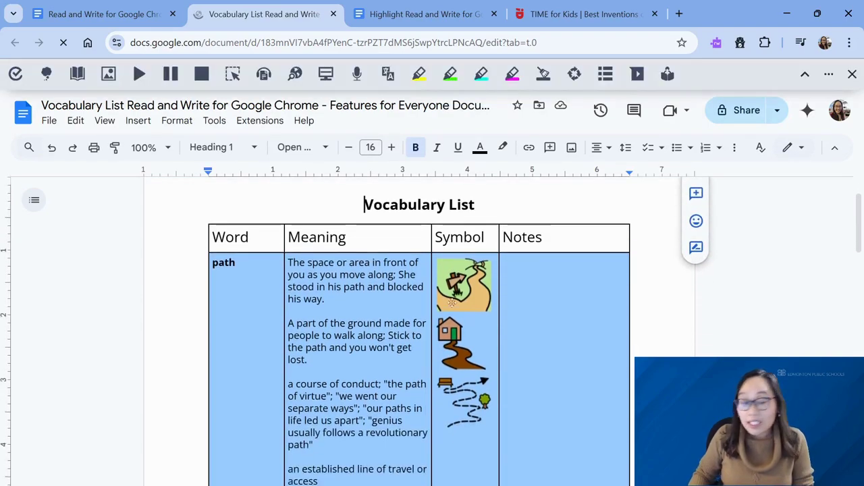
{"action": "scroll", "coordinate": [349, 288], "scroll_direction": "down", "scroll_amount": 1}
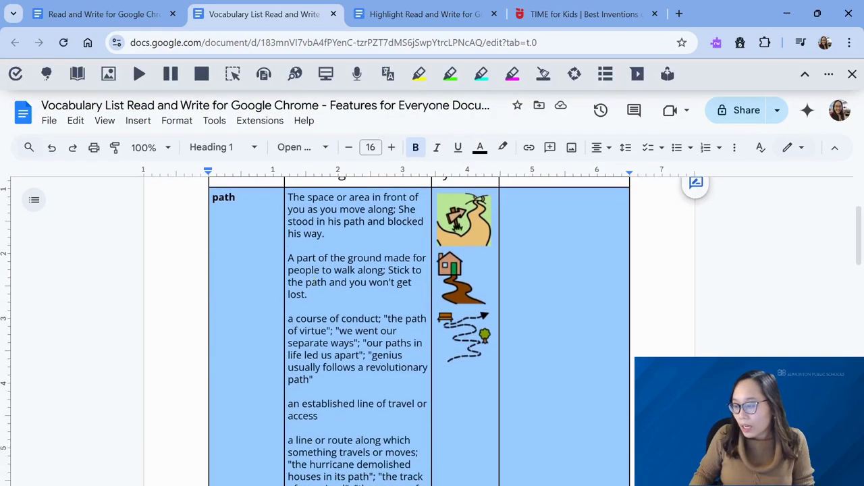
{"action": "left_click_drag", "start_coordinate": [306, 312], "coordinate": [398, 428]}
{"action": "key", "text": "BackSpace"}
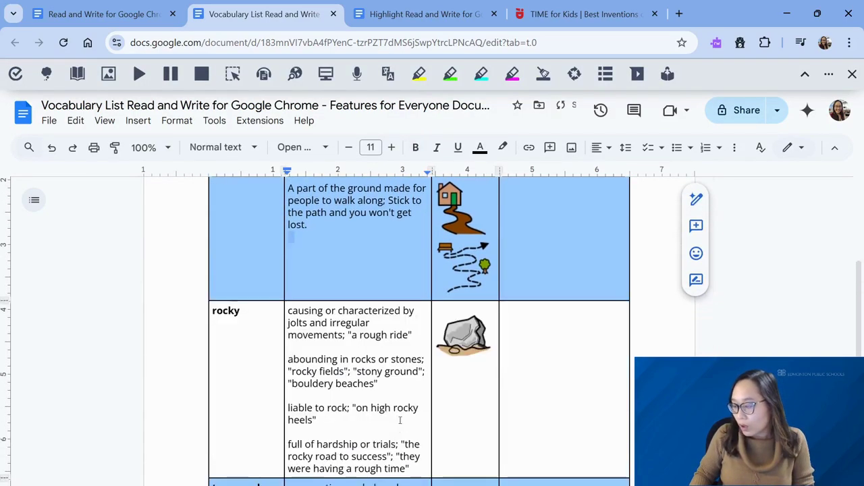
{"action": "scroll", "coordinate": [348, 367], "scroll_direction": "up", "scroll_amount": 3}
{"action": "left_click", "coordinate": [348, 367]}
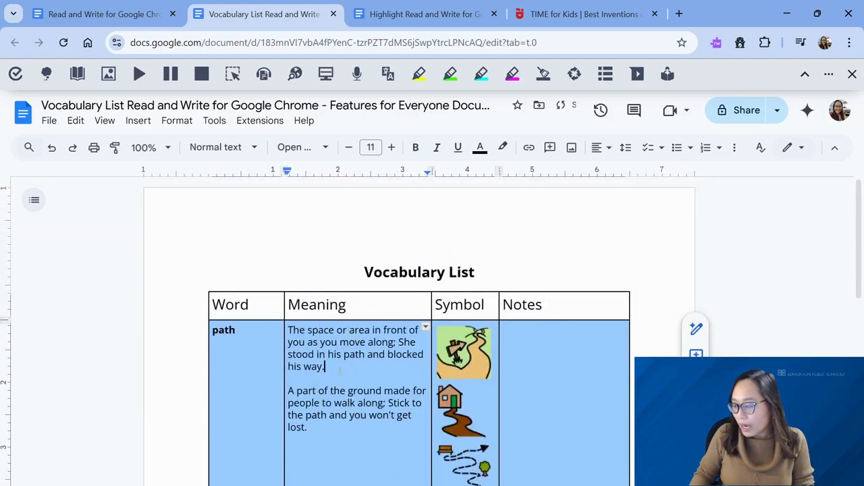
{"action": "key", "text": "shift+Up"}
{"action": "key", "text": "shift+Up"}
{"action": "key", "text": "shift+Up"}
{"action": "key", "text": "shift+Up"}
{"action": "key", "text": "BackSpace"}
{"action": "key", "text": "Delete"}
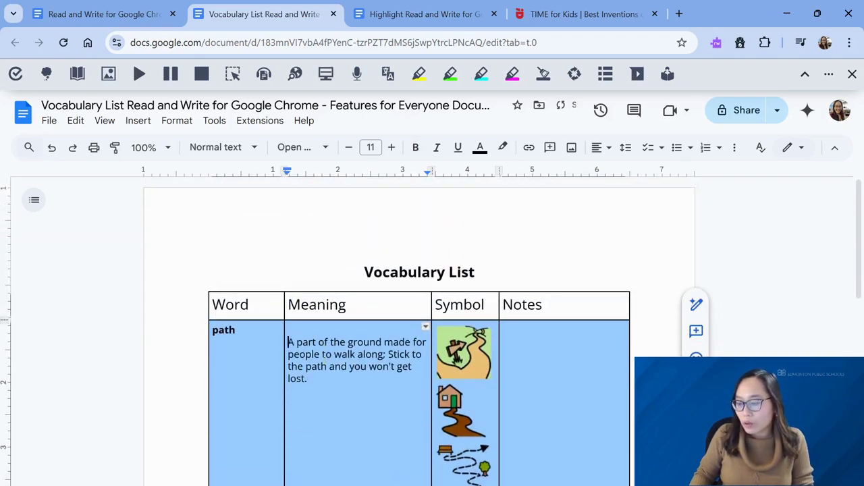
- Delete the map and winding-path pictures from path's row, keeping only the house symbol
{"action": "scroll", "coordinate": [453, 343], "scroll_direction": "down", "scroll_amount": 2}
{"action": "left_click", "coordinate": [454, 343]}
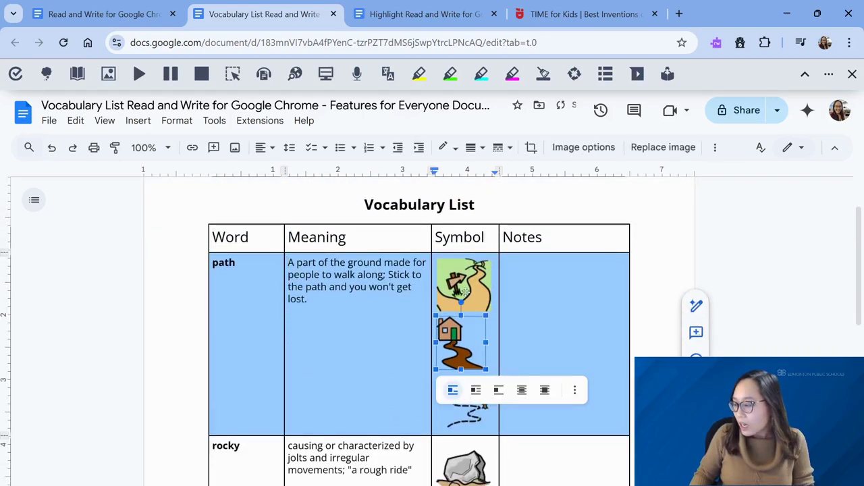
{"action": "key", "text": "Left"}
{"action": "key", "text": "BackSpace"}
{"action": "left_click", "coordinate": [454, 342]}
{"action": "key", "text": "BackSpace"}
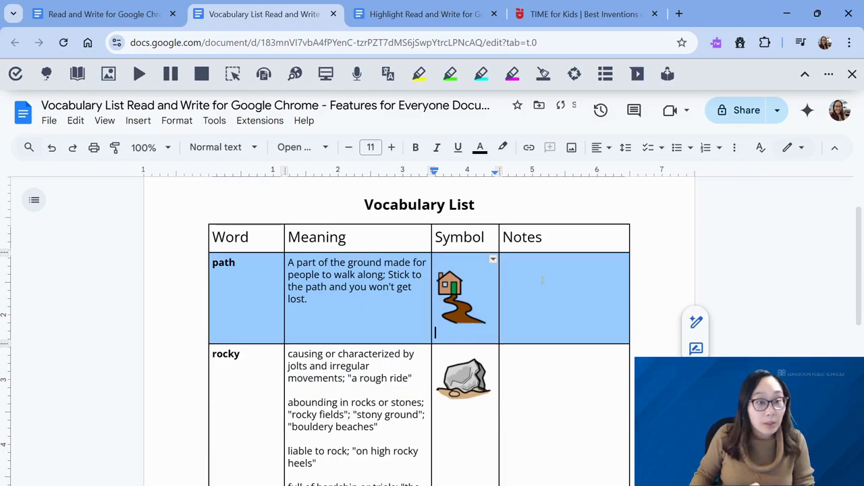
{"action": "left_click", "coordinate": [543, 278]}
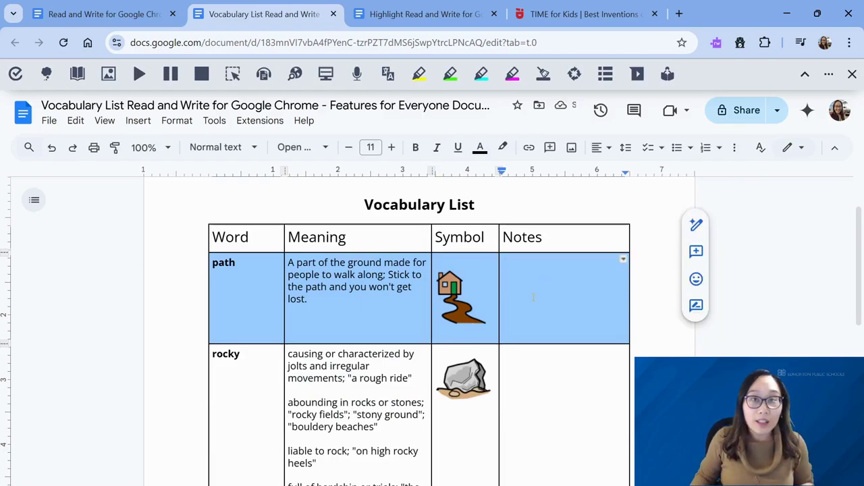
- Back in the story, add a recorded voice-note comment to the second paragraph, then resolve it
{"action": "left_click", "coordinate": [108, 15]}
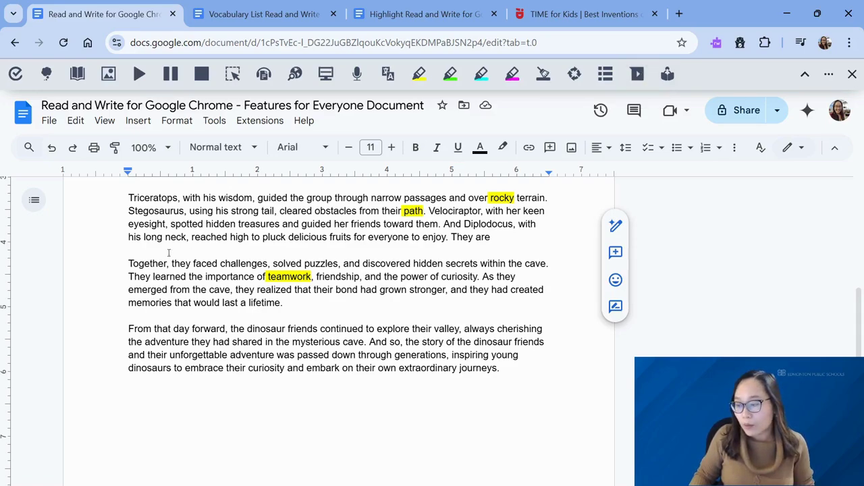
{"action": "left_click_drag", "start_coordinate": [122, 264], "coordinate": [285, 303]}
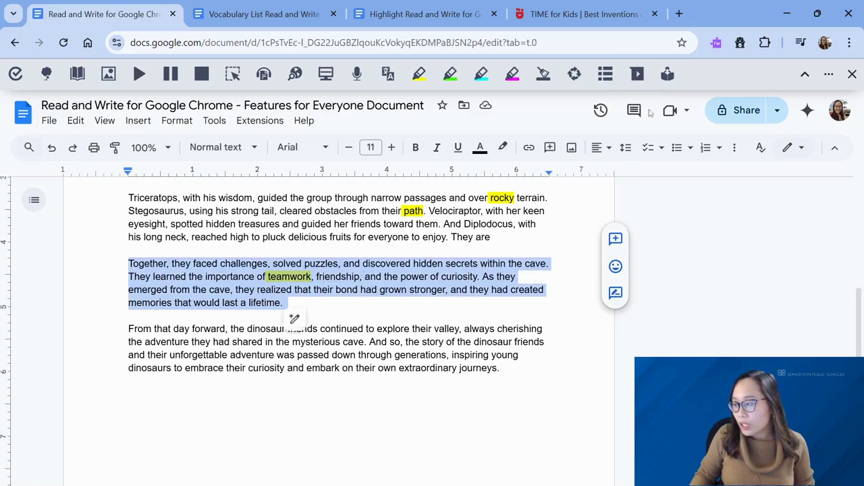
{"action": "left_click", "coordinate": [636, 73]}
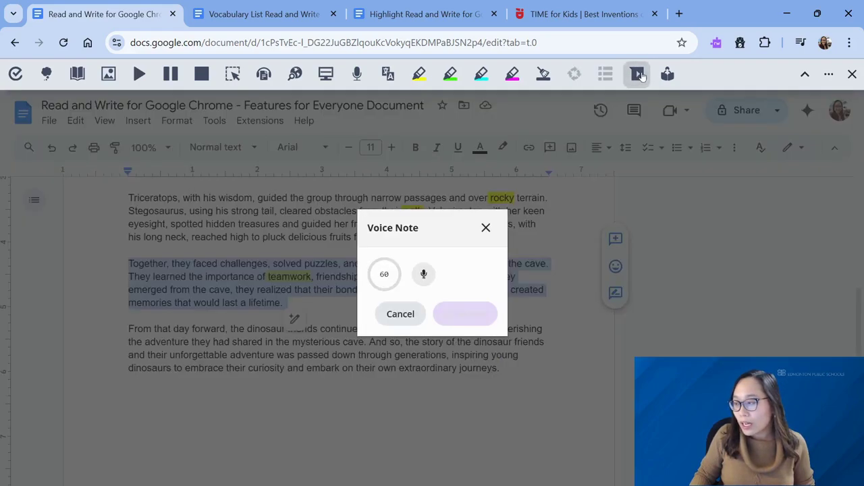
{"action": "left_click", "coordinate": [426, 279]}
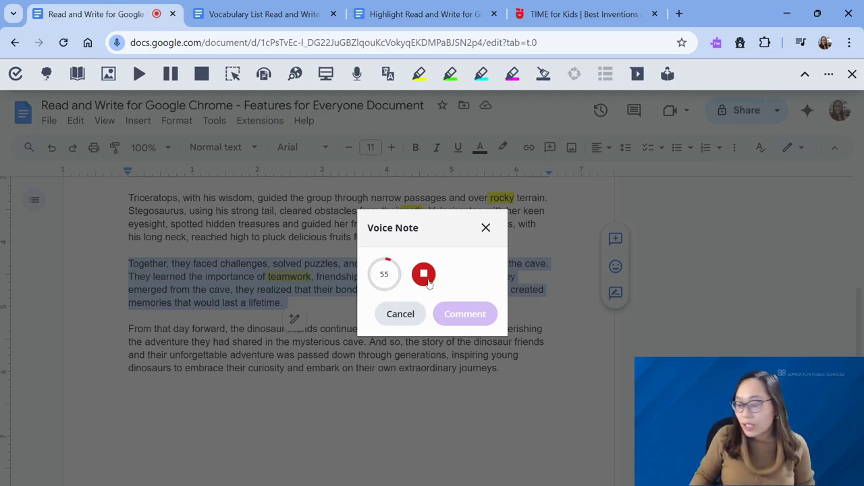
{"action": "left_click", "coordinate": [426, 276]}
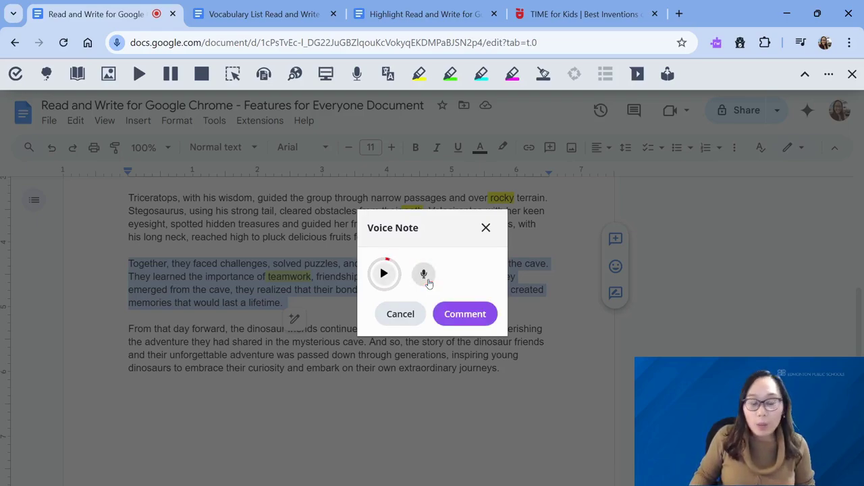
{"action": "left_click", "coordinate": [464, 315]}
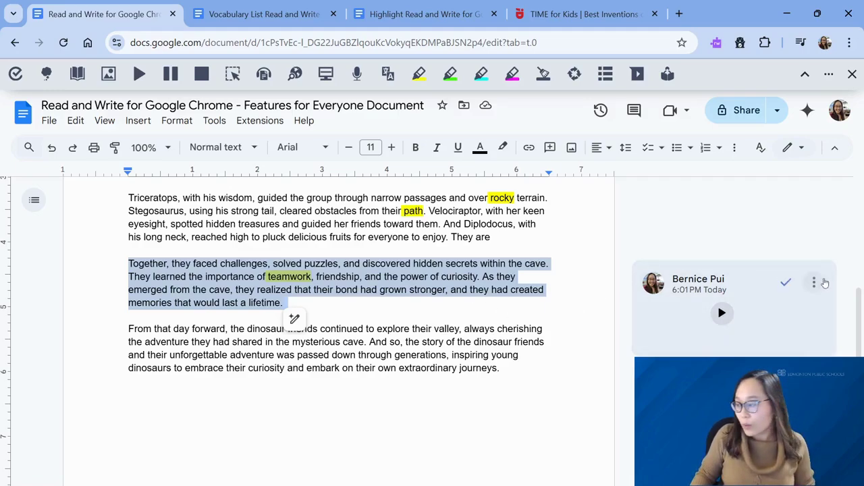
{"action": "left_click", "coordinate": [785, 282]}
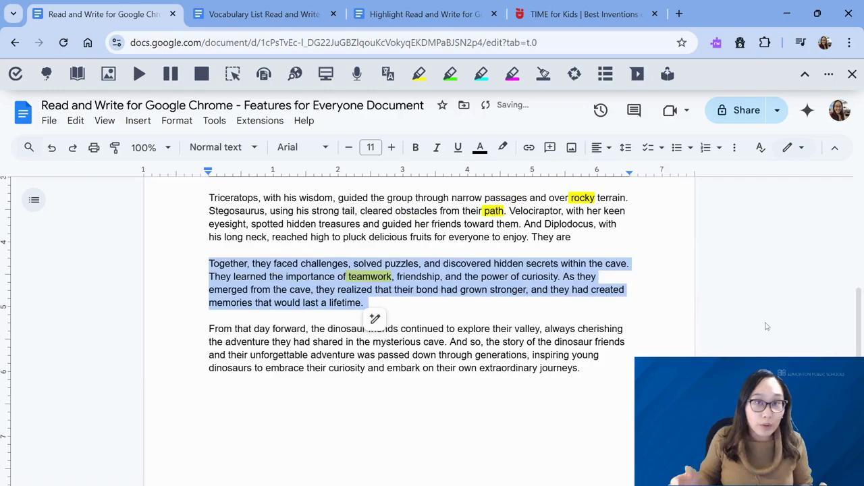
{"action": "left_click", "coordinate": [482, 315]}
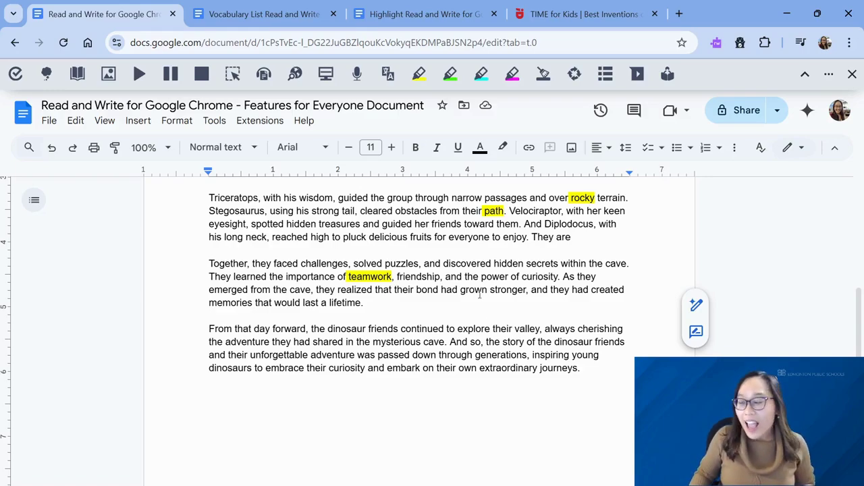
- In the TIME for Kids article, reword hard words, check synonyms for 'normal', then turn rewording off
{"action": "left_click", "coordinate": [559, 5]}
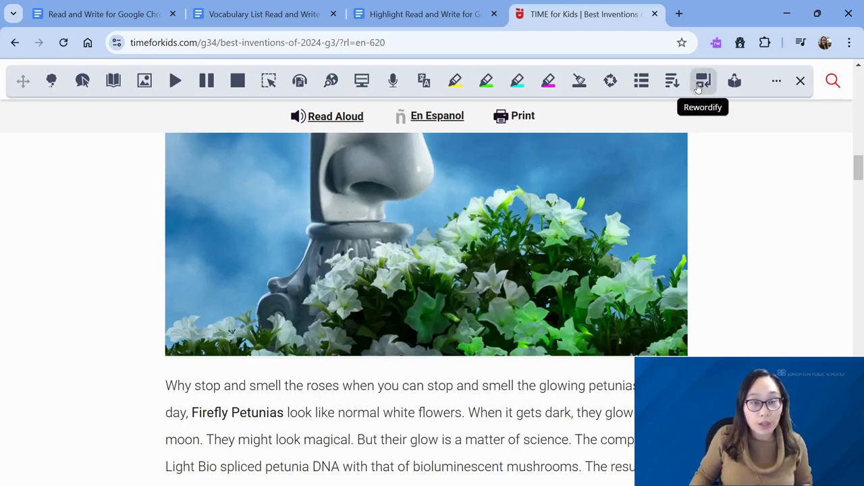
{"action": "left_click", "coordinate": [701, 82]}
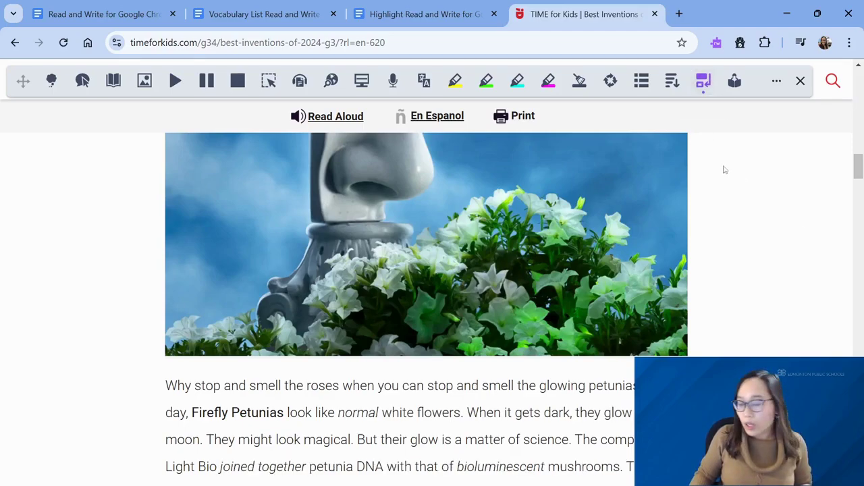
{"action": "scroll", "coordinate": [726, 181], "scroll_direction": "down", "scroll_amount": 1}
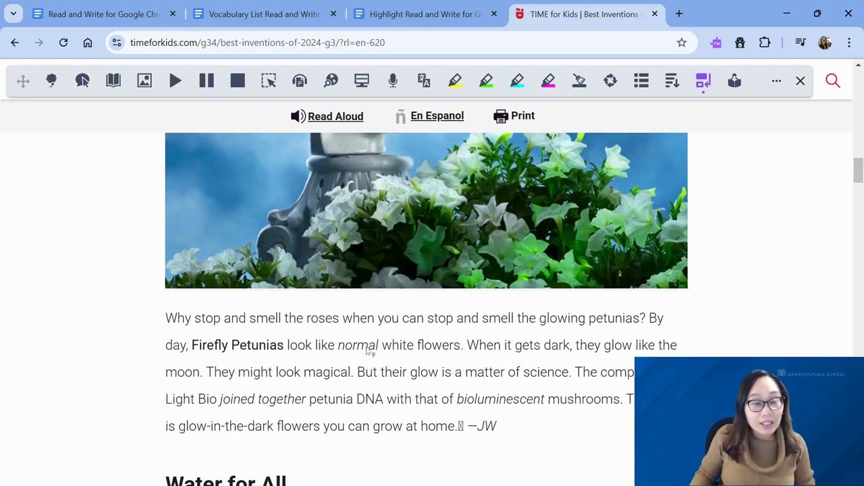
{"action": "left_click", "coordinate": [367, 349]}
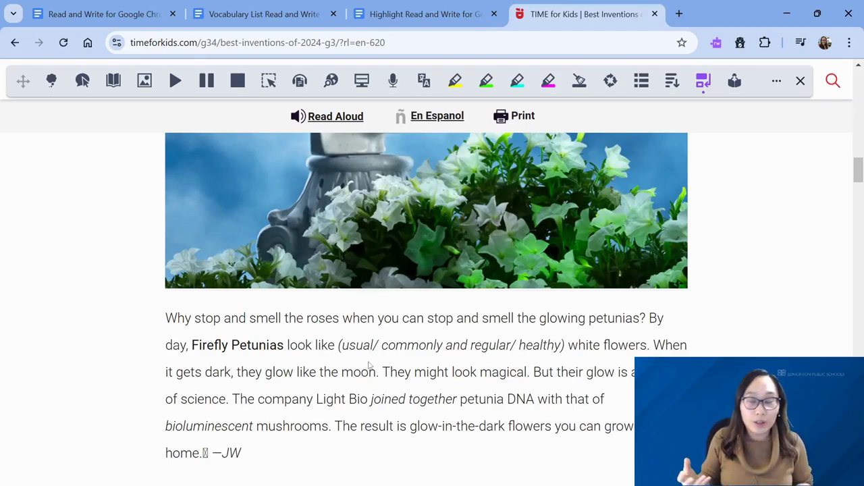
{"action": "left_click", "coordinate": [372, 348]}
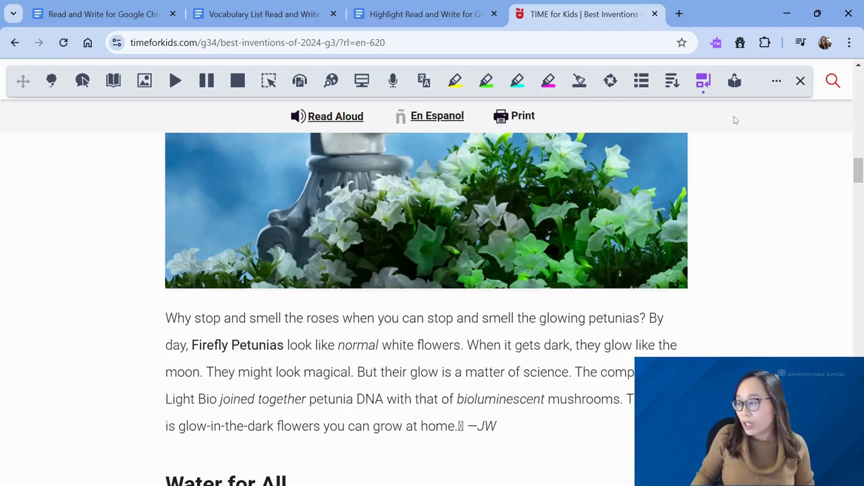
{"action": "left_click", "coordinate": [705, 79]}
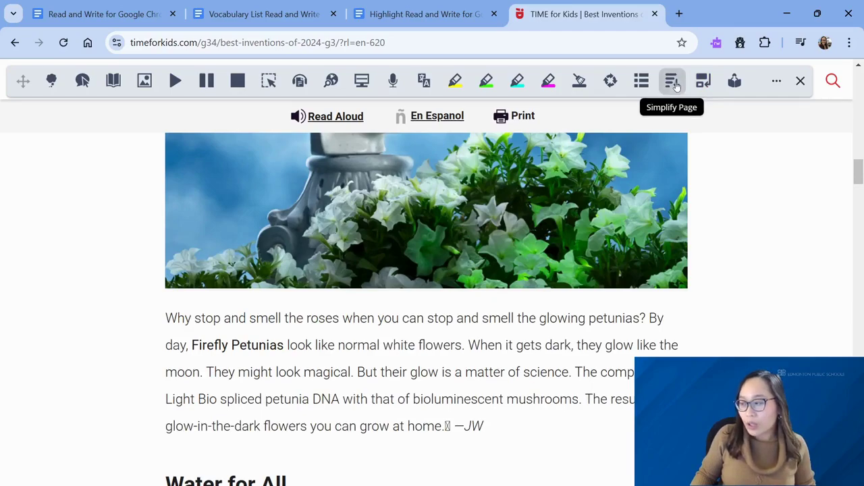
- Open the article in Simplify Page, then lower simplification twice to restore full text and photos
{"action": "left_click", "coordinate": [675, 84]}
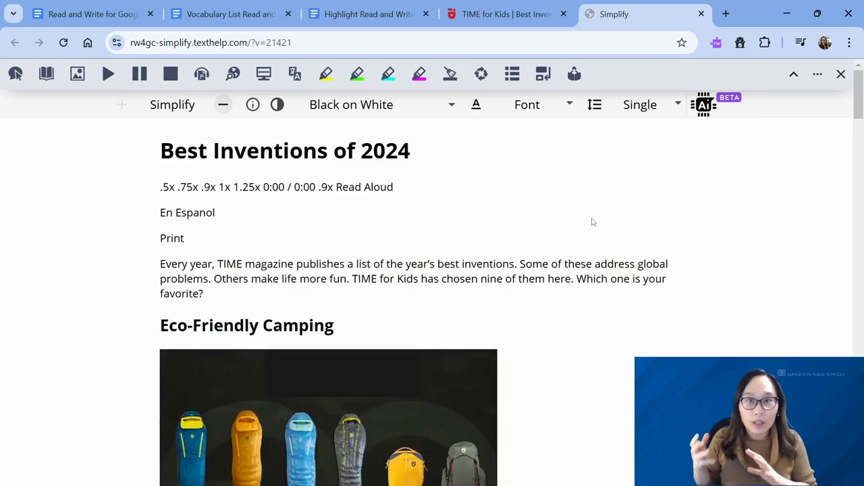
{"action": "scroll", "coordinate": [592, 221], "scroll_direction": "down", "scroll_amount": 6}
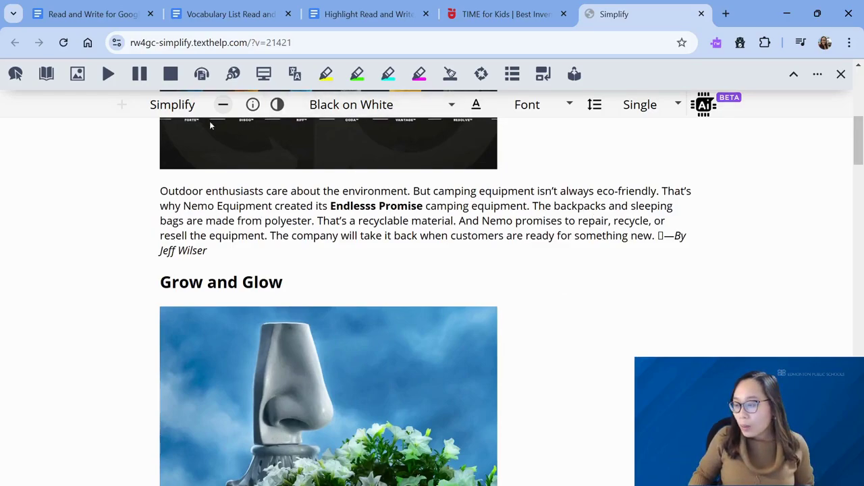
{"action": "left_click", "coordinate": [223, 106]}
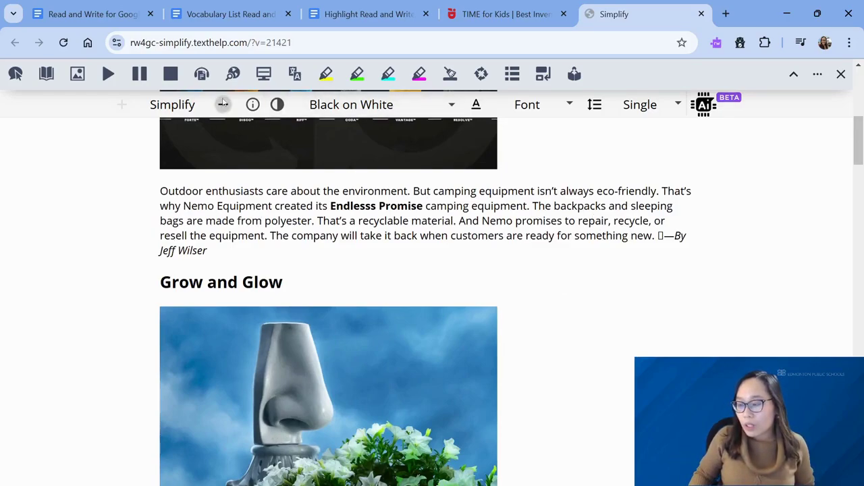
{"action": "left_click", "coordinate": [222, 106]}
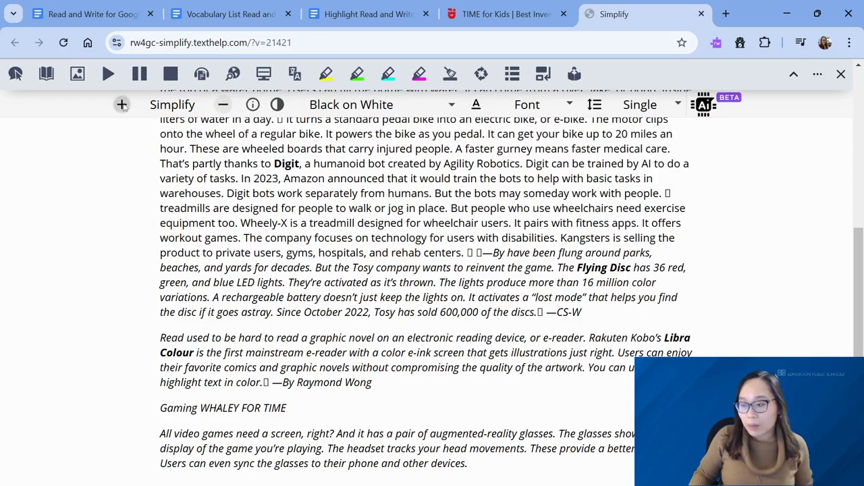
- Try White on Black and Blue on Yellow contrast, settle on Black on White, and show font settings
{"action": "left_click", "coordinate": [277, 104]}
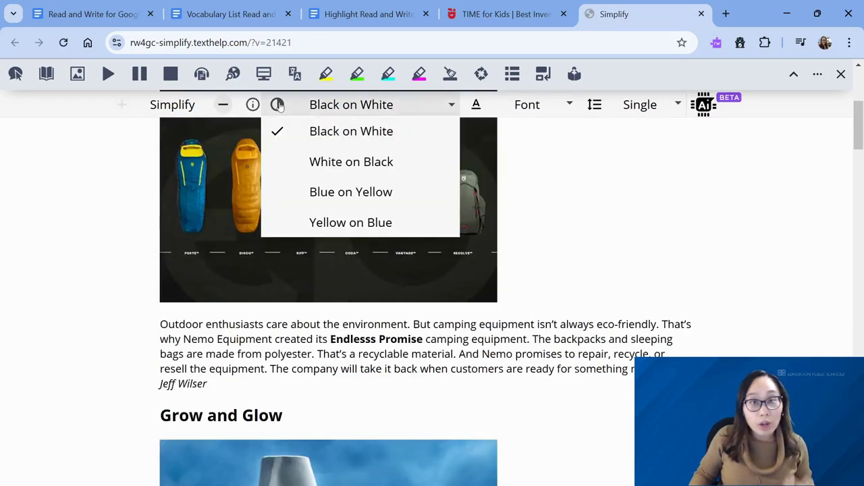
{"action": "left_click", "coordinate": [293, 166]}
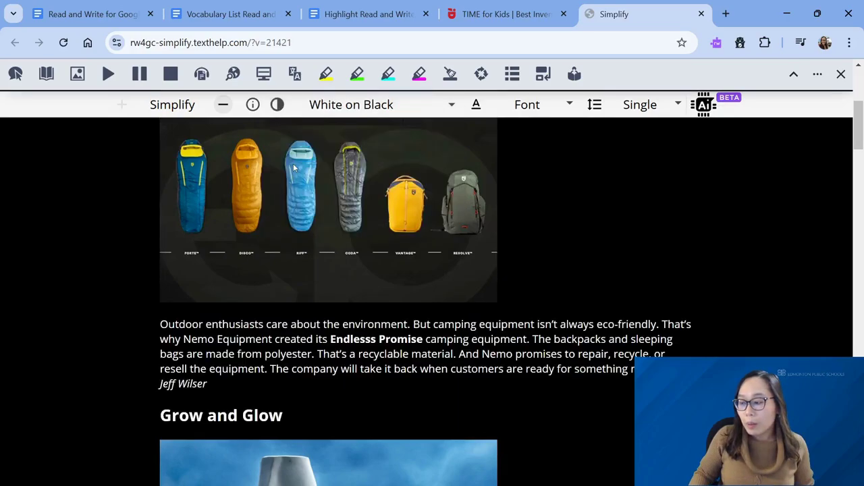
{"action": "left_click", "coordinate": [331, 104]}
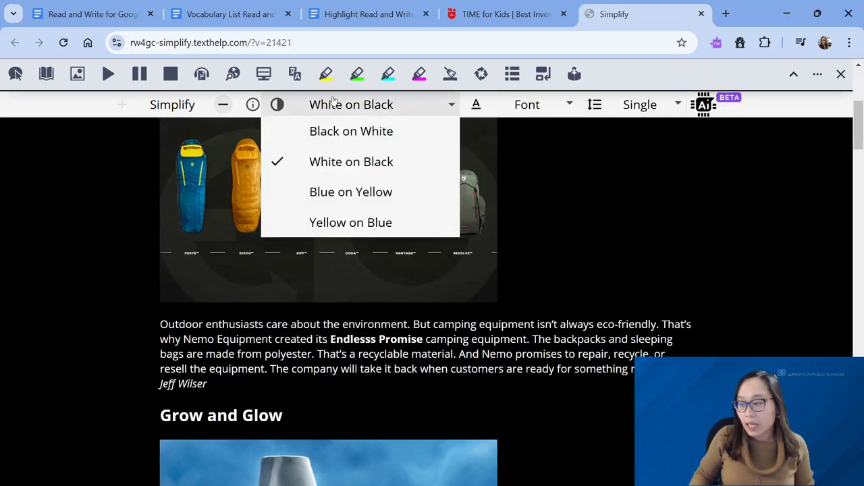
{"action": "left_click", "coordinate": [346, 192]}
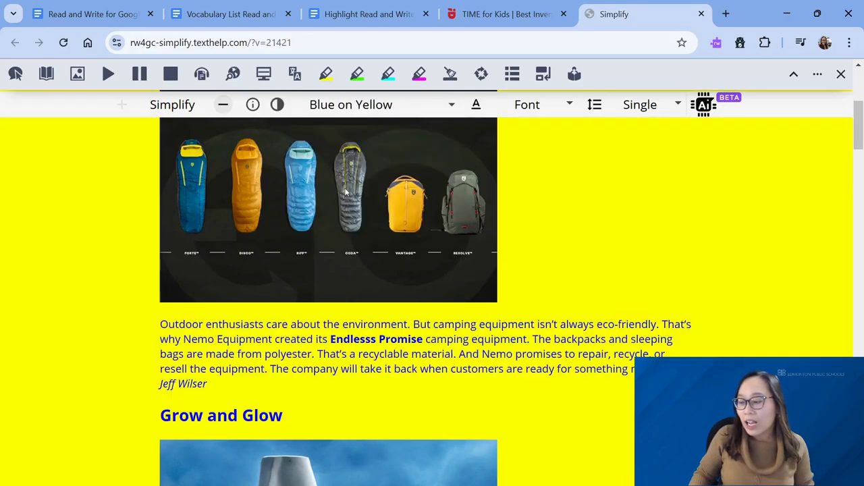
{"action": "left_click", "coordinate": [343, 106]}
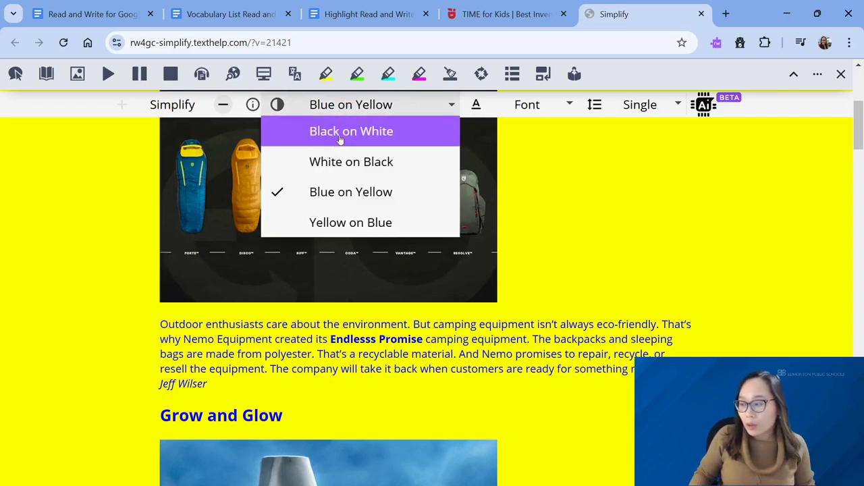
{"action": "left_click", "coordinate": [341, 135]}
{"action": "left_click", "coordinate": [539, 109]}
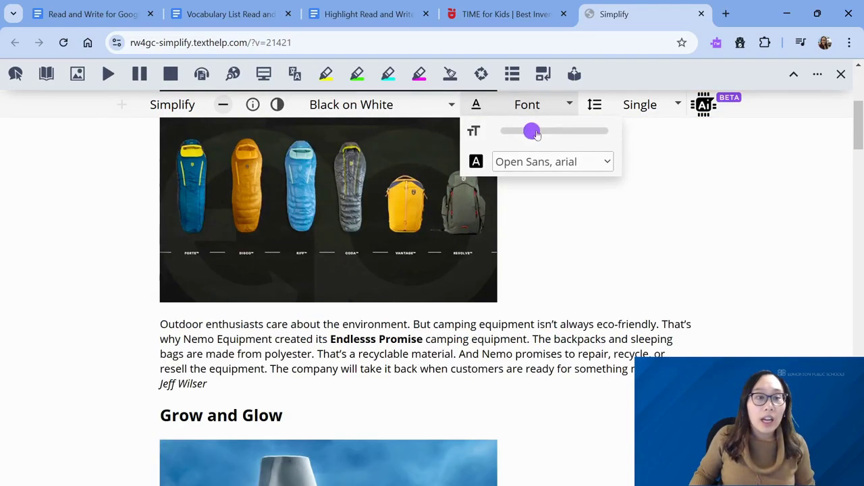
- Enlarge the simplified article's text with the font size slider
{"action": "left_click_drag", "start_coordinate": [531, 132], "coordinate": [577, 133]}
{"action": "left_click", "coordinate": [588, 246]}
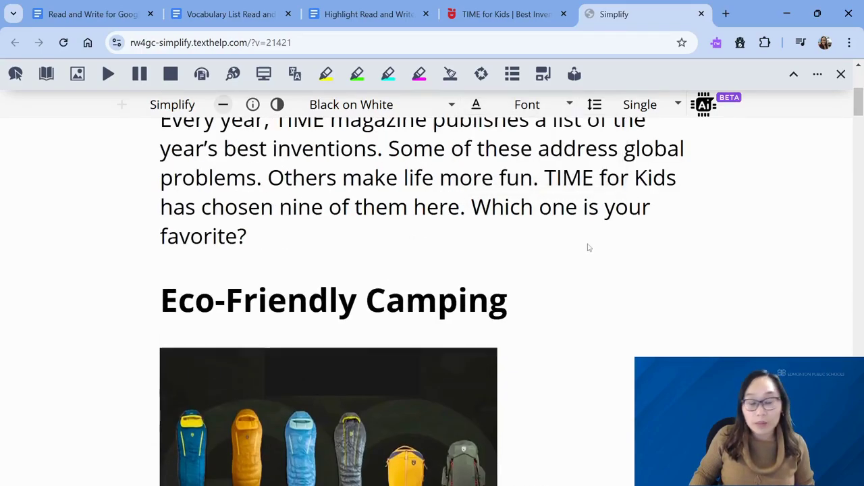
{"action": "scroll", "coordinate": [588, 245], "scroll_direction": "up", "scroll_amount": 2}
{"action": "scroll", "coordinate": [588, 244], "scroll_direction": "down", "scroll_amount": 8}
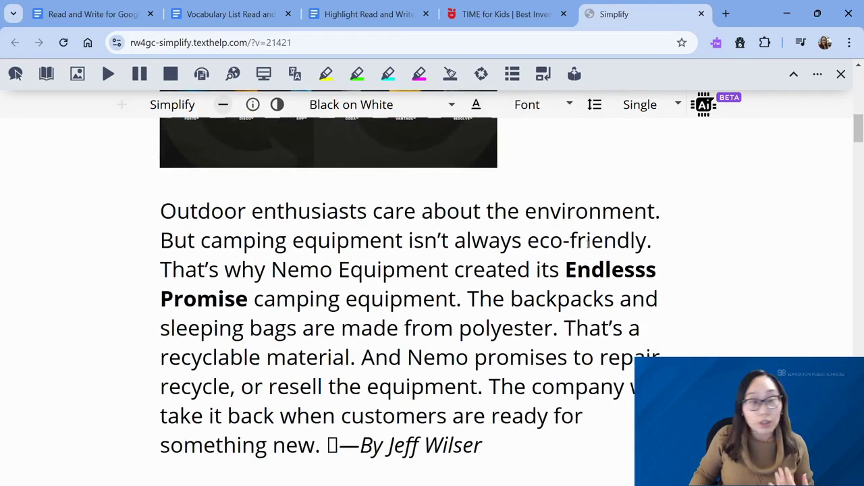
- Try the Comic Sans and OpenDyslexic typefaces, then settle on Monospace
{"action": "left_click", "coordinate": [558, 107]}
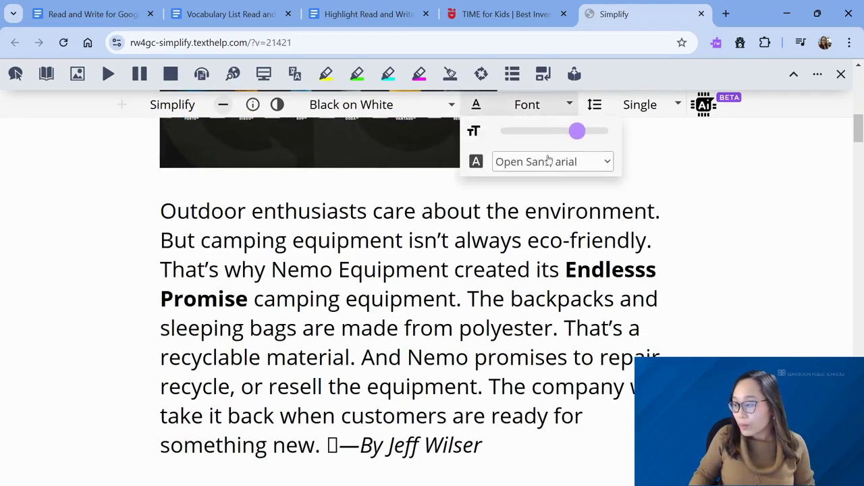
{"action": "left_click", "coordinate": [546, 163]}
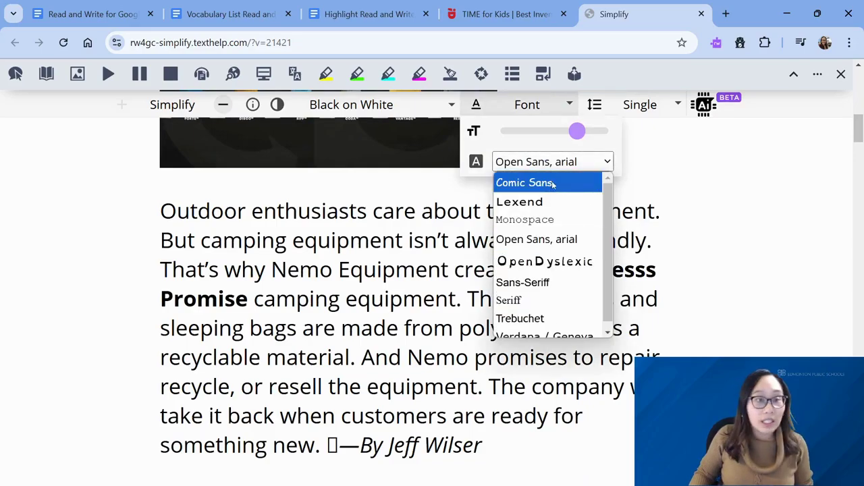
{"action": "left_click", "coordinate": [552, 183]}
{"action": "left_click", "coordinate": [560, 163]}
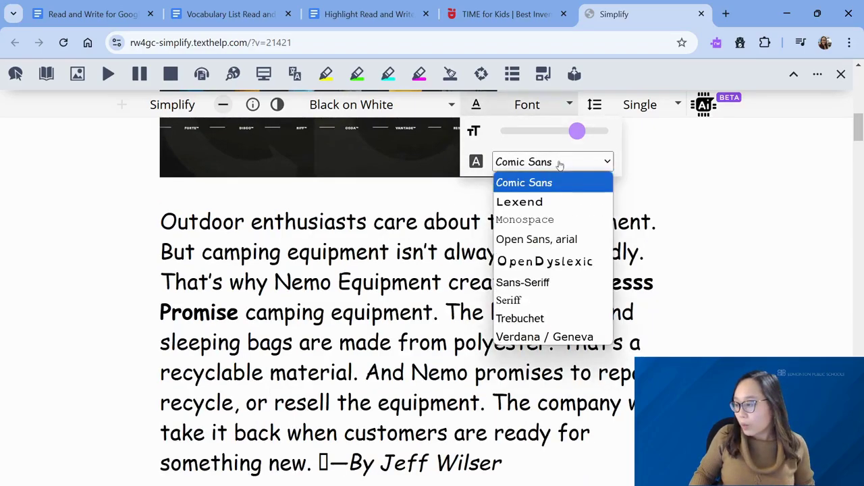
{"action": "left_click", "coordinate": [545, 261]}
{"action": "scroll", "coordinate": [569, 260], "scroll_direction": "down", "scroll_amount": 5}
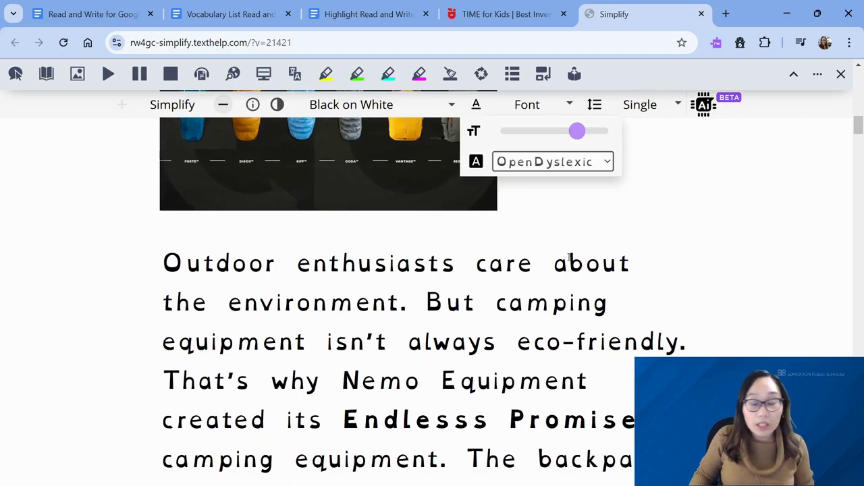
{"action": "left_click", "coordinate": [553, 162]}
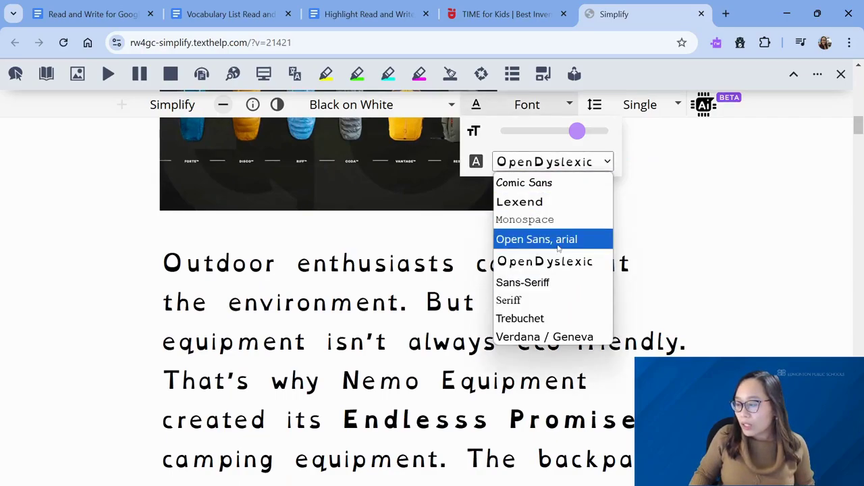
{"action": "left_click", "coordinate": [540, 219]}
{"action": "scroll", "coordinate": [555, 227], "scroll_direction": "down", "scroll_amount": 4}
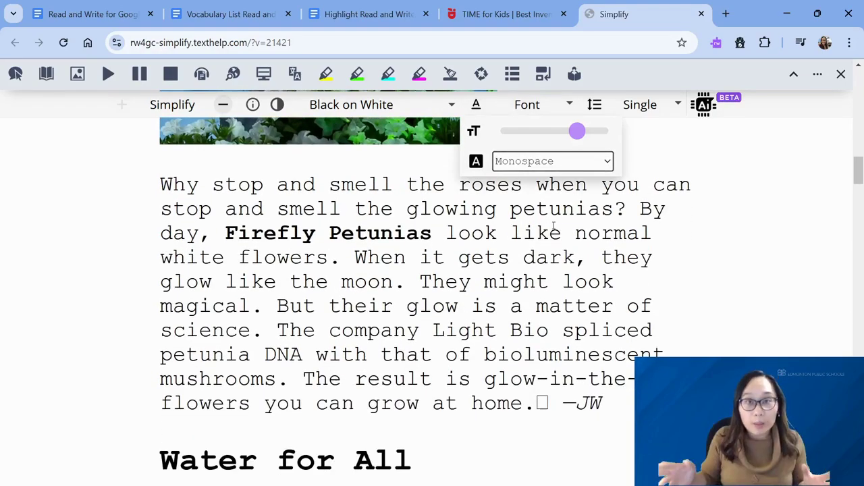
{"action": "left_click", "coordinate": [641, 107]}
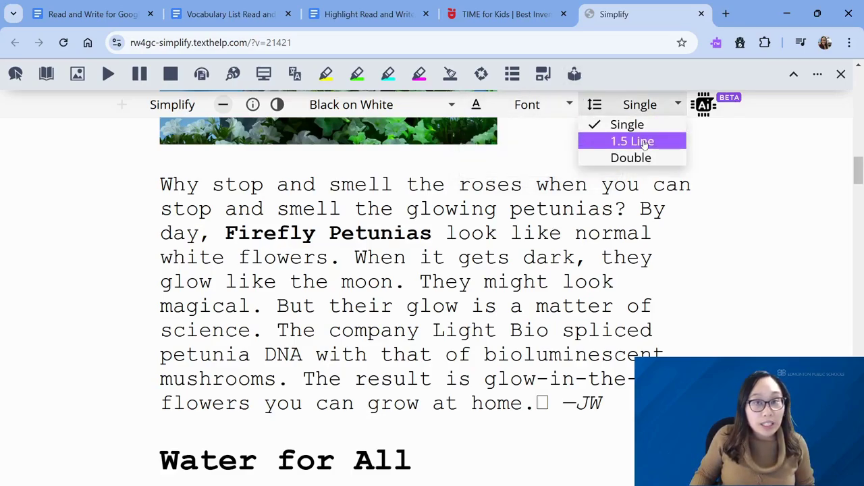
- Set line spacing to 1.5 Line and then Double, and toggle Screen Mask on and off
{"action": "left_click", "coordinate": [643, 142]}
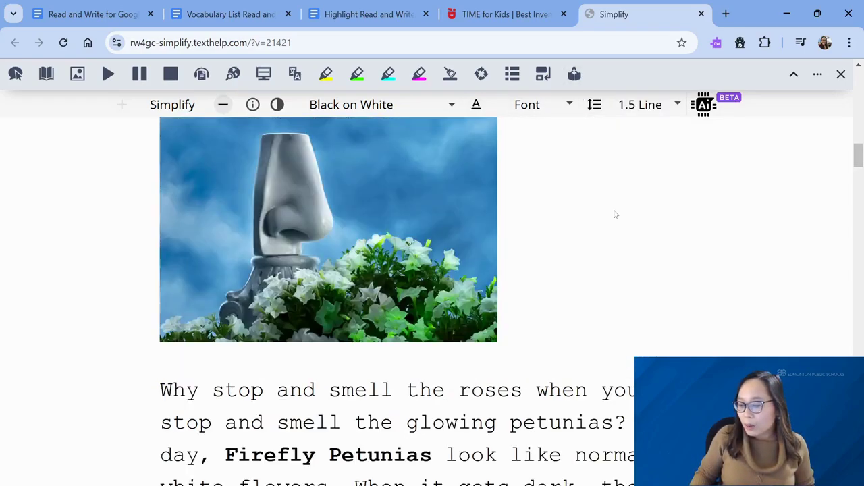
{"action": "scroll", "coordinate": [613, 212], "scroll_direction": "down", "scroll_amount": 2}
{"action": "left_click", "coordinate": [638, 105]}
{"action": "left_click", "coordinate": [637, 157]}
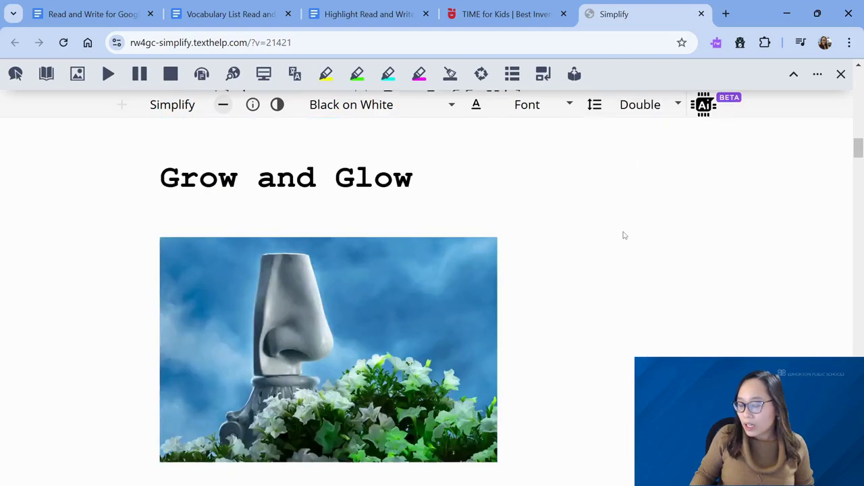
{"action": "scroll", "coordinate": [623, 236], "scroll_direction": "down", "scroll_amount": 5}
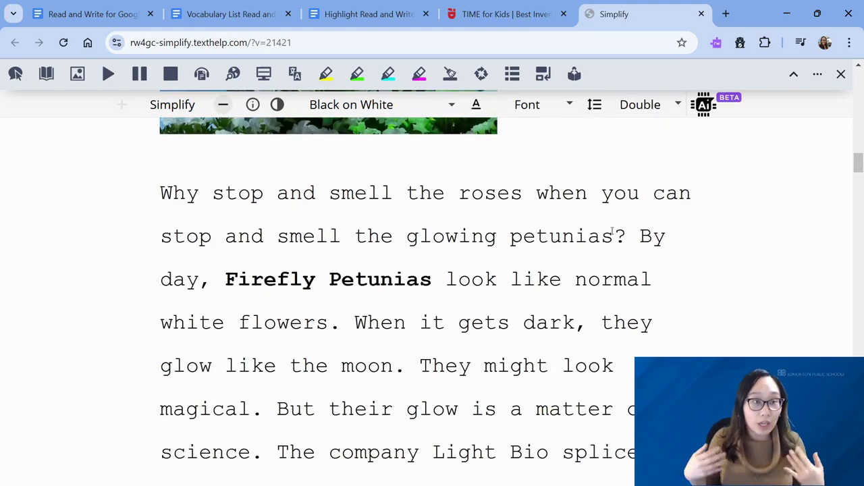
{"action": "left_click", "coordinate": [264, 75]}
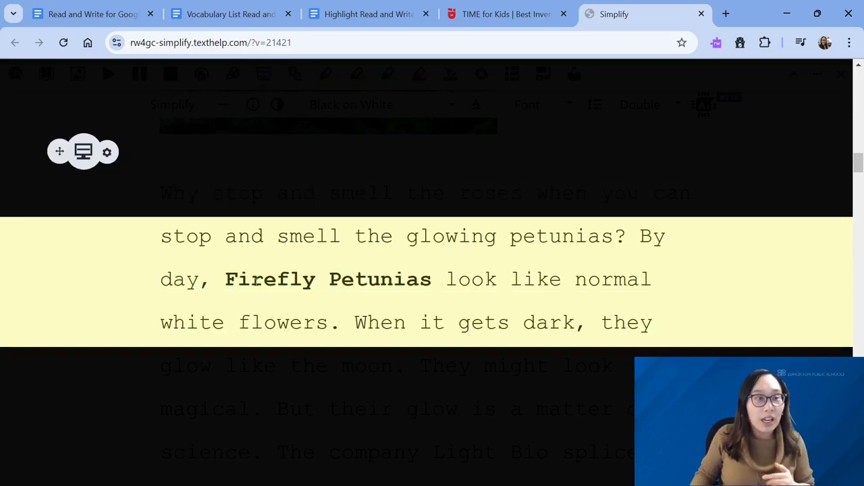
{"action": "left_click", "coordinate": [83, 153]}
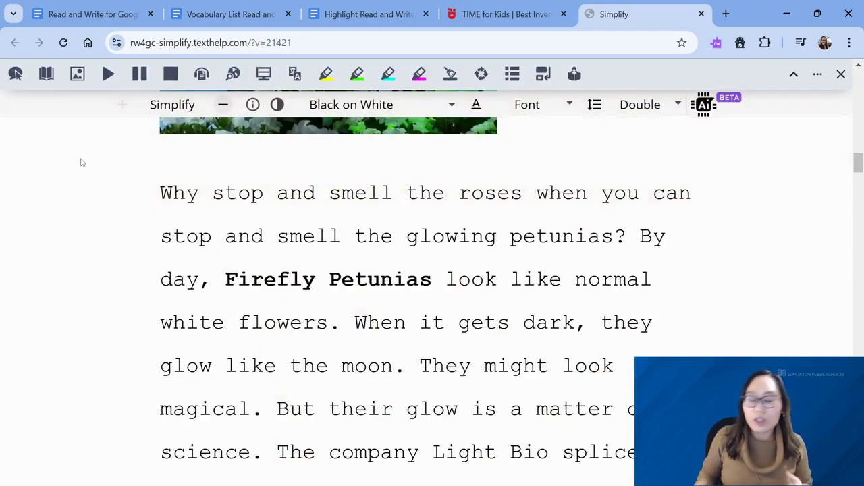